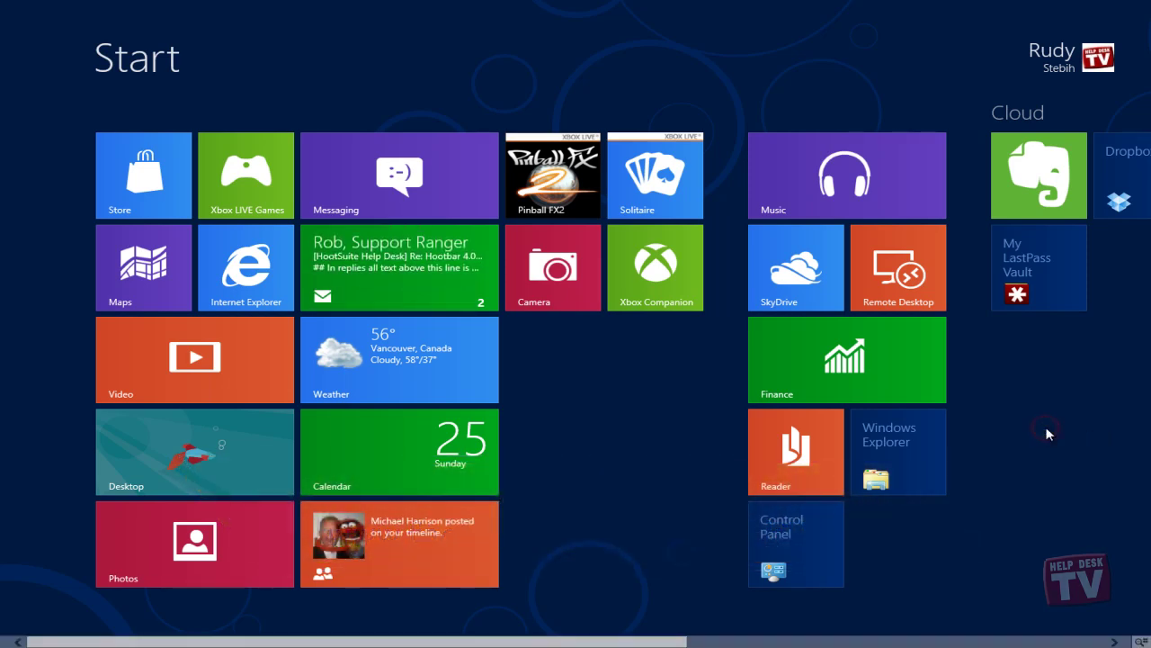
# Open Windows Explorer and look through the File, Home, Share and View ribbon commands in turn
pyautogui.click(897, 450)
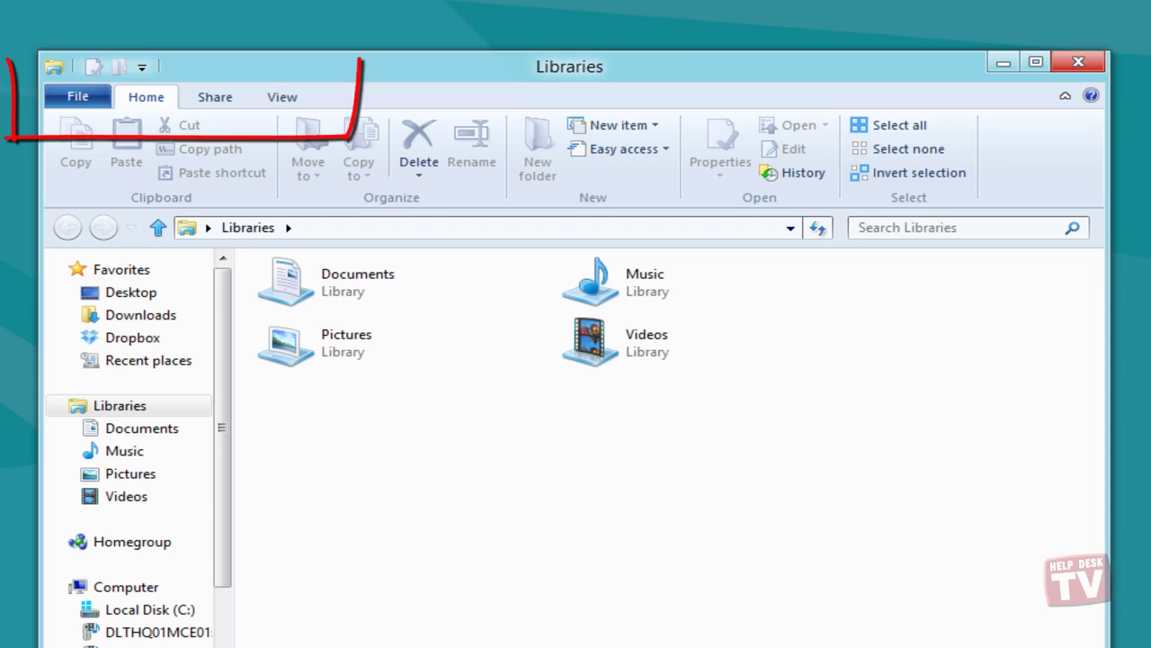
pyautogui.click(81, 97)
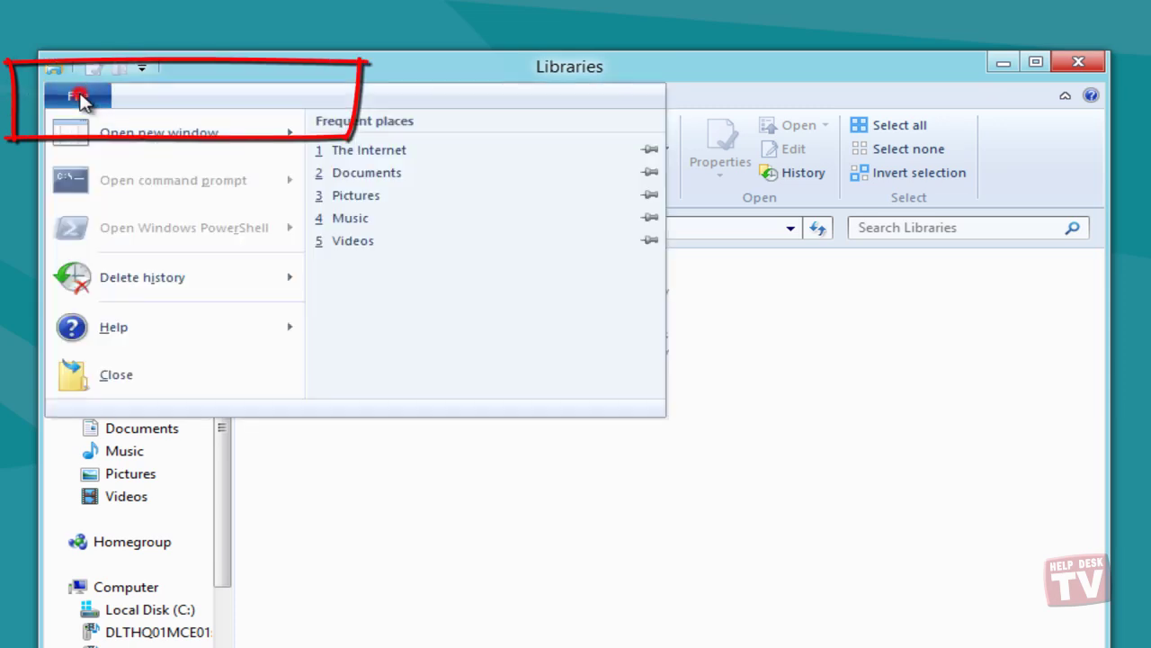
pyautogui.click(161, 98)
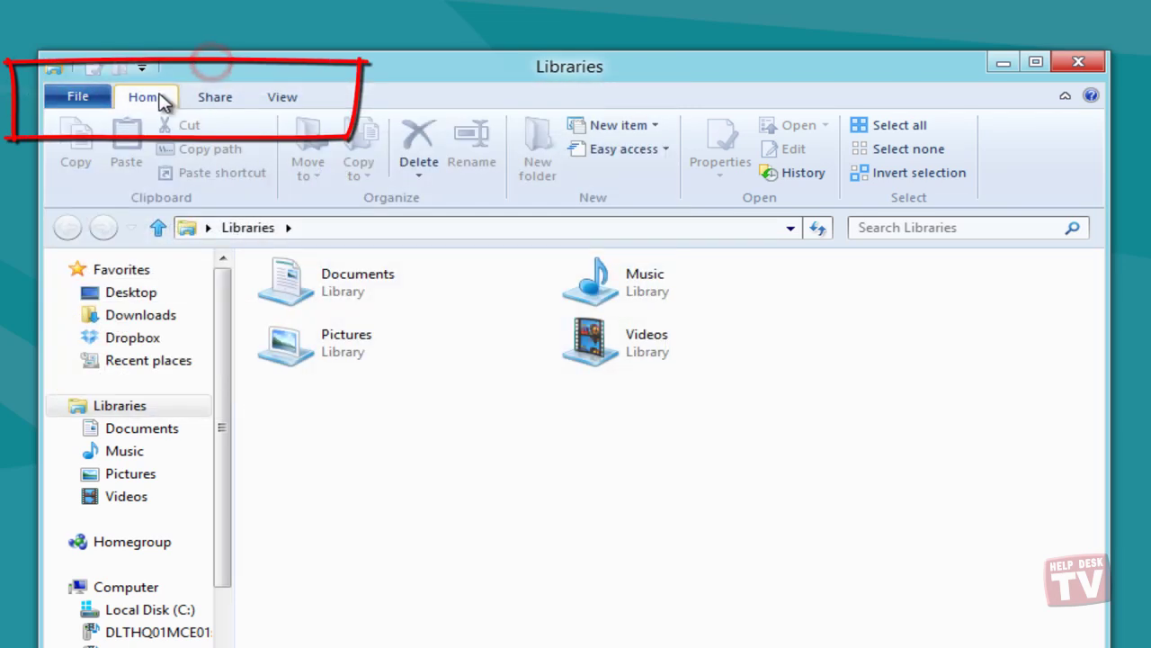
pyautogui.click(207, 99)
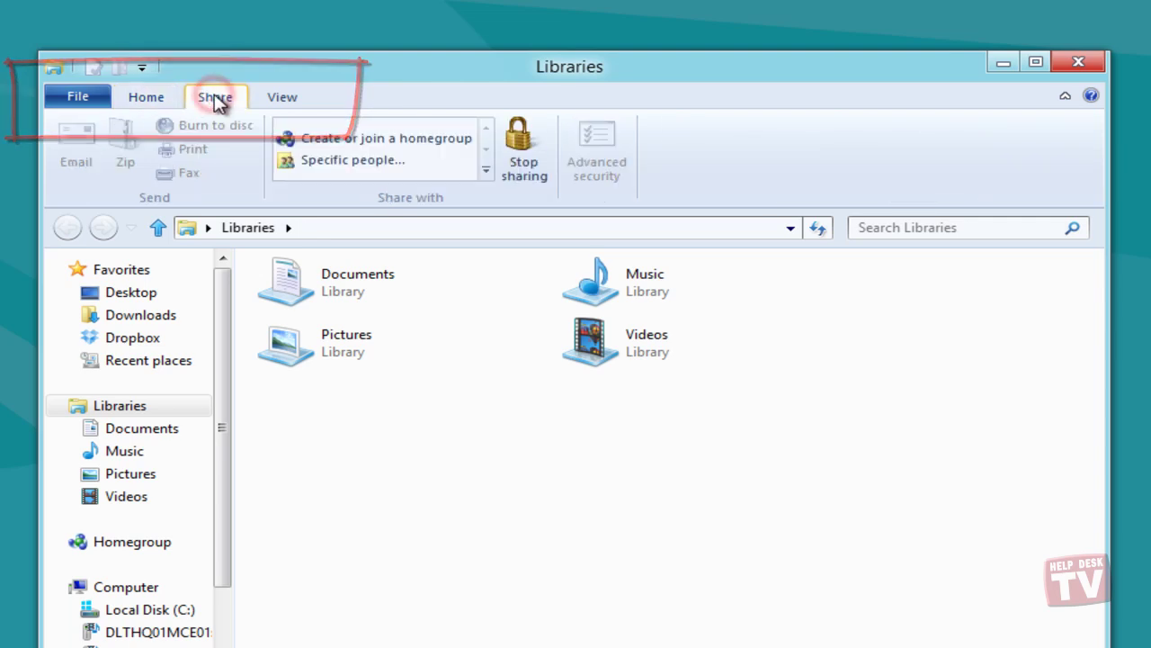
pyautogui.click(282, 98)
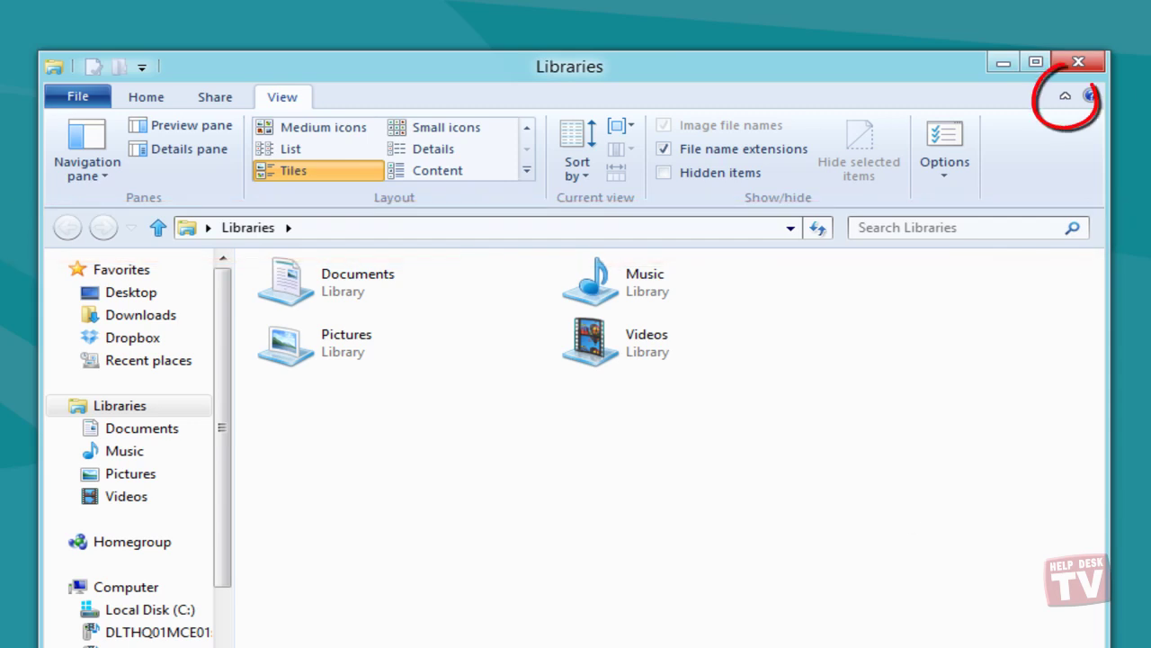
# Minimize the Explorer ribbon and expand it again
pyautogui.click(1066, 95)
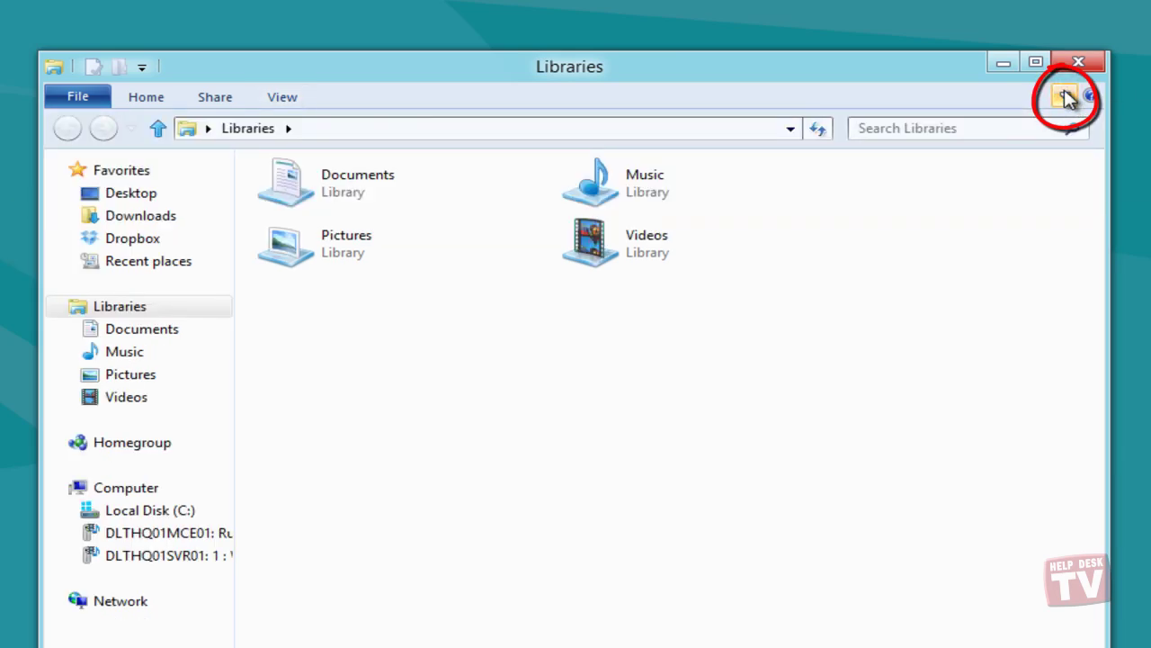
pyautogui.click(1065, 96)
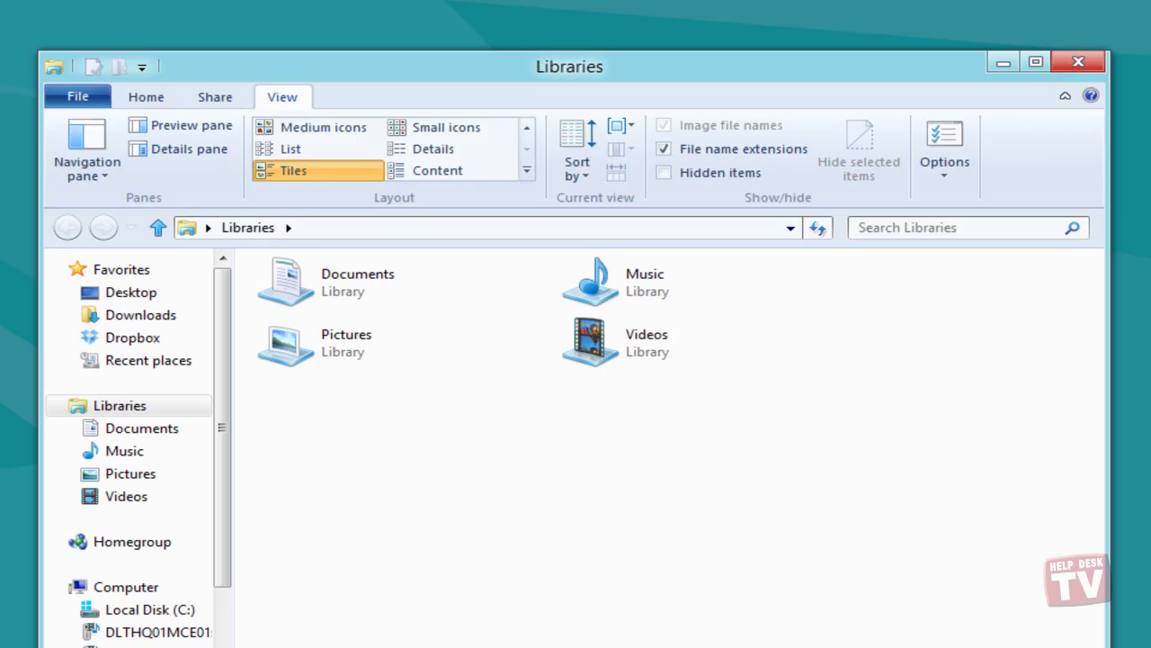
# Bring up the Home commands, open the Documents library and select the 024-TheNewRibbonToolsInWindows8Explorer.docx file
pyautogui.click(147, 97)
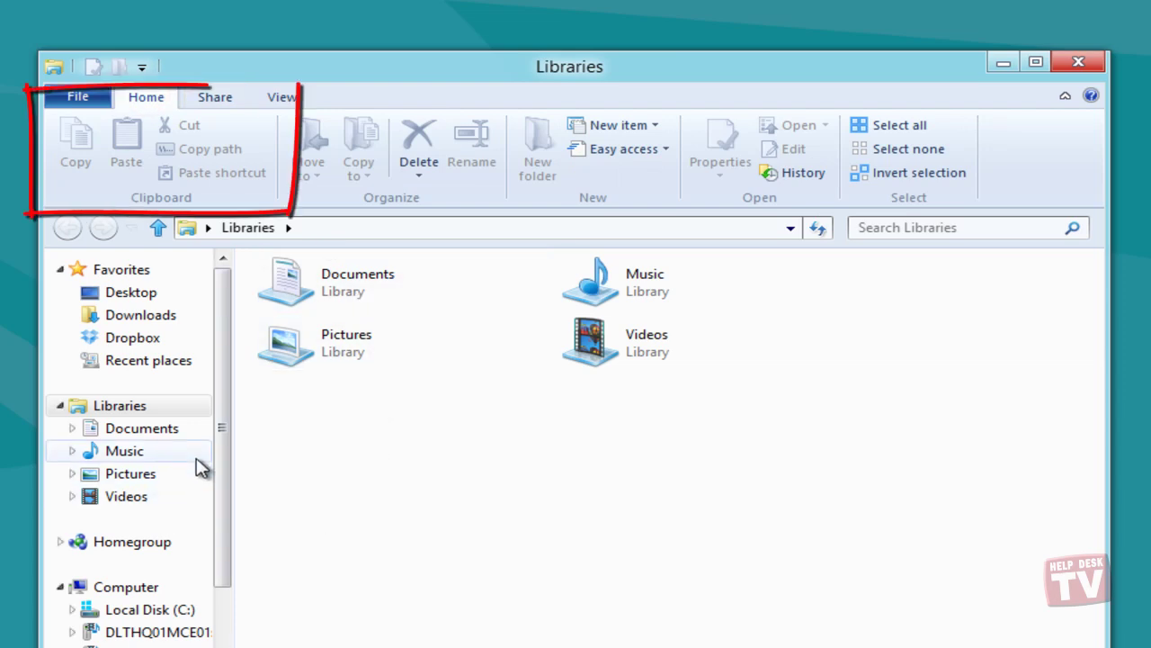
pyautogui.click(163, 436)
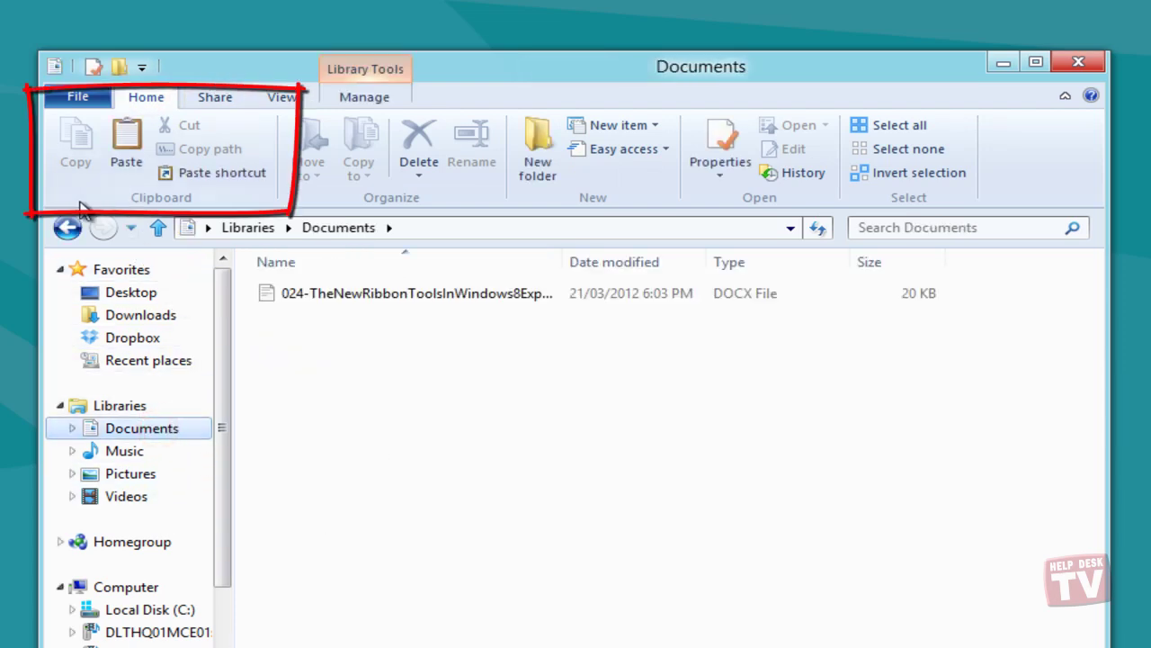
pyautogui.click(313, 294)
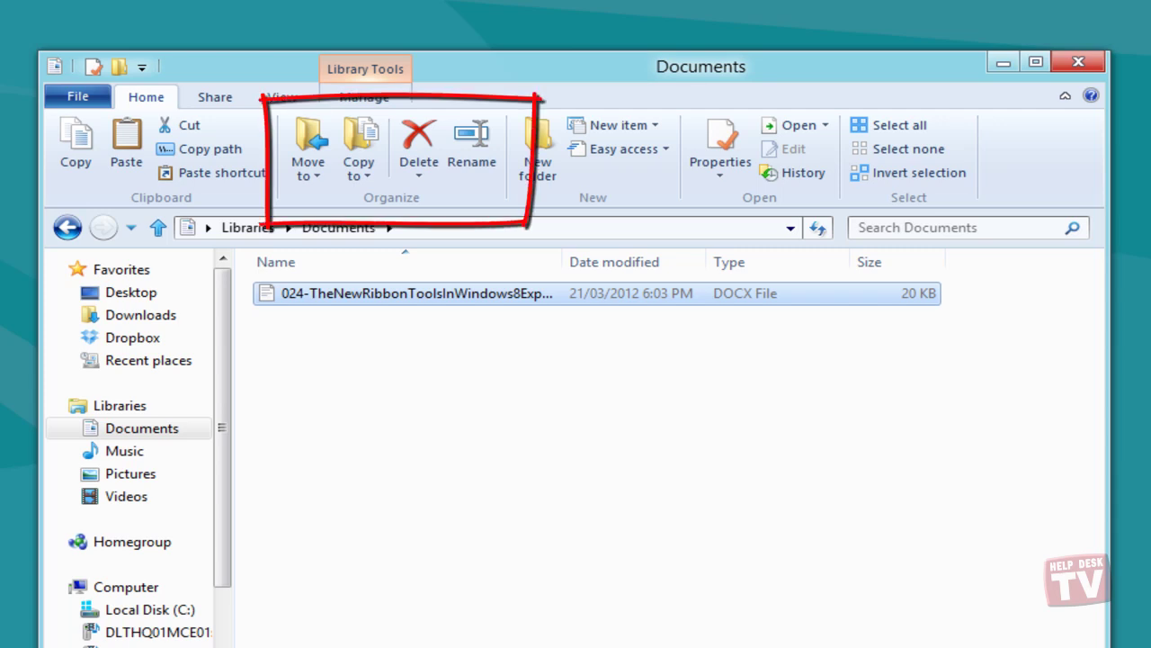
# Examine the Move to destinations, including choosing a custom location, and the Delete options for the selected document, without applying any
pyautogui.click(321, 178)
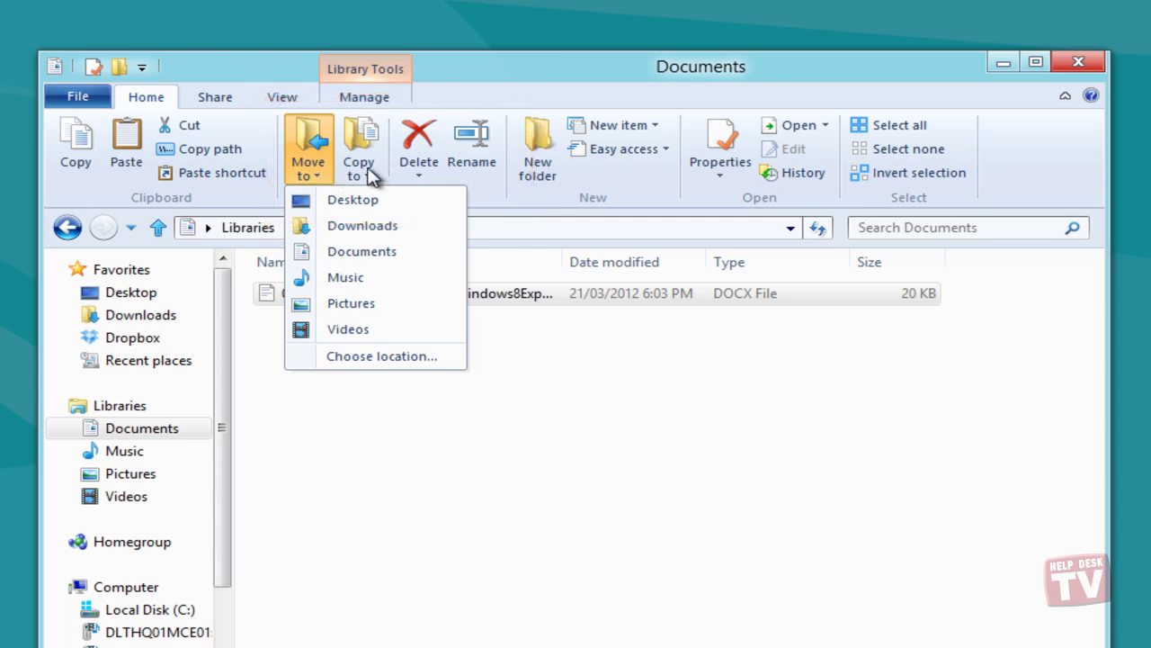
pyautogui.click(401, 356)
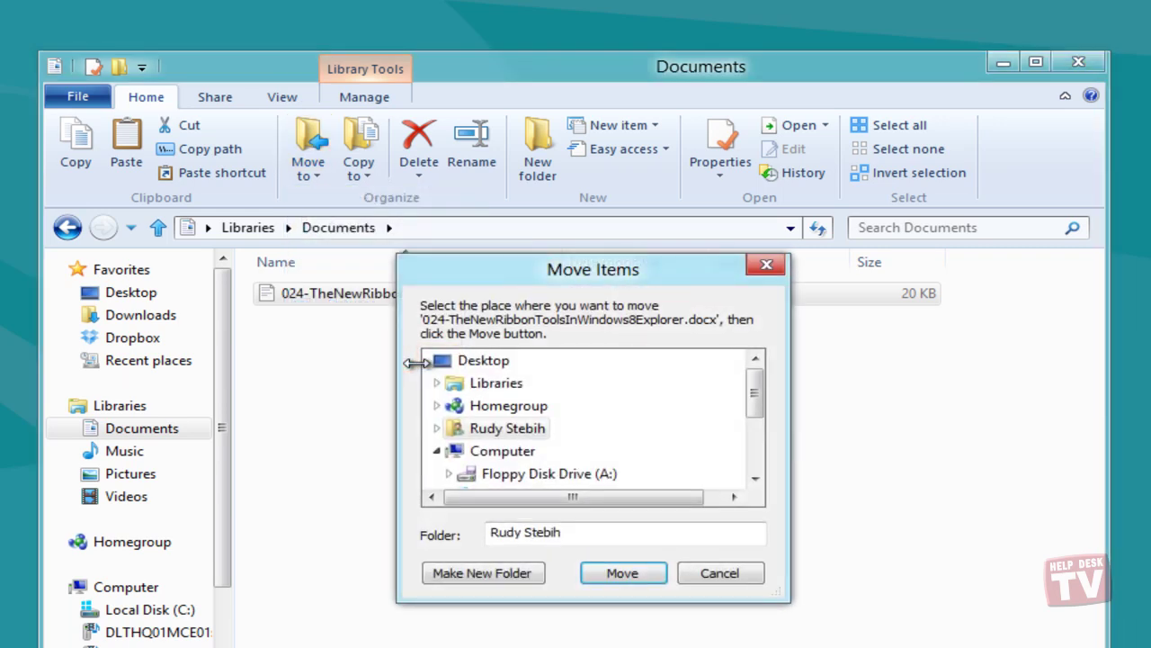
pyautogui.click(720, 576)
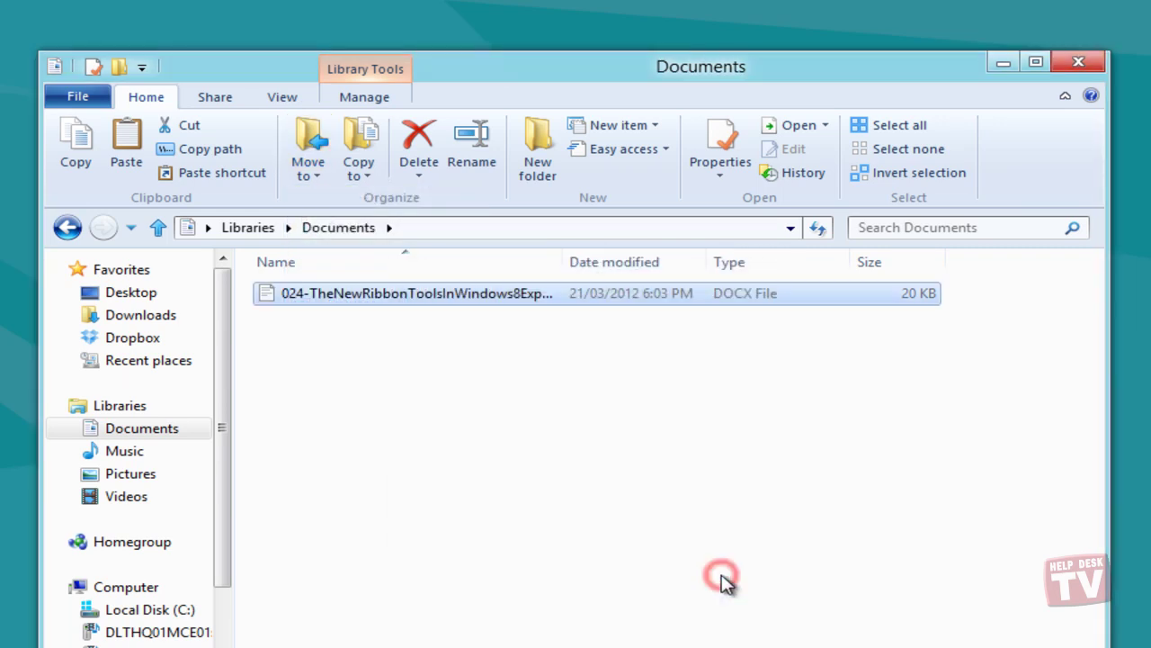
pyautogui.click(419, 169)
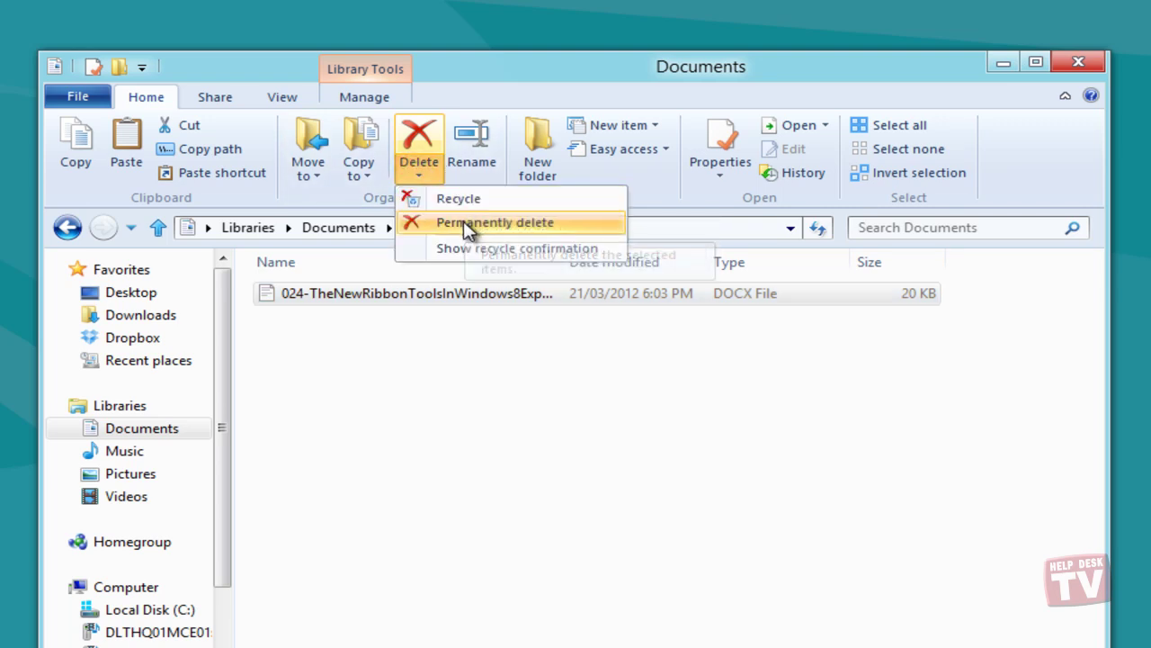
pyautogui.click(513, 438)
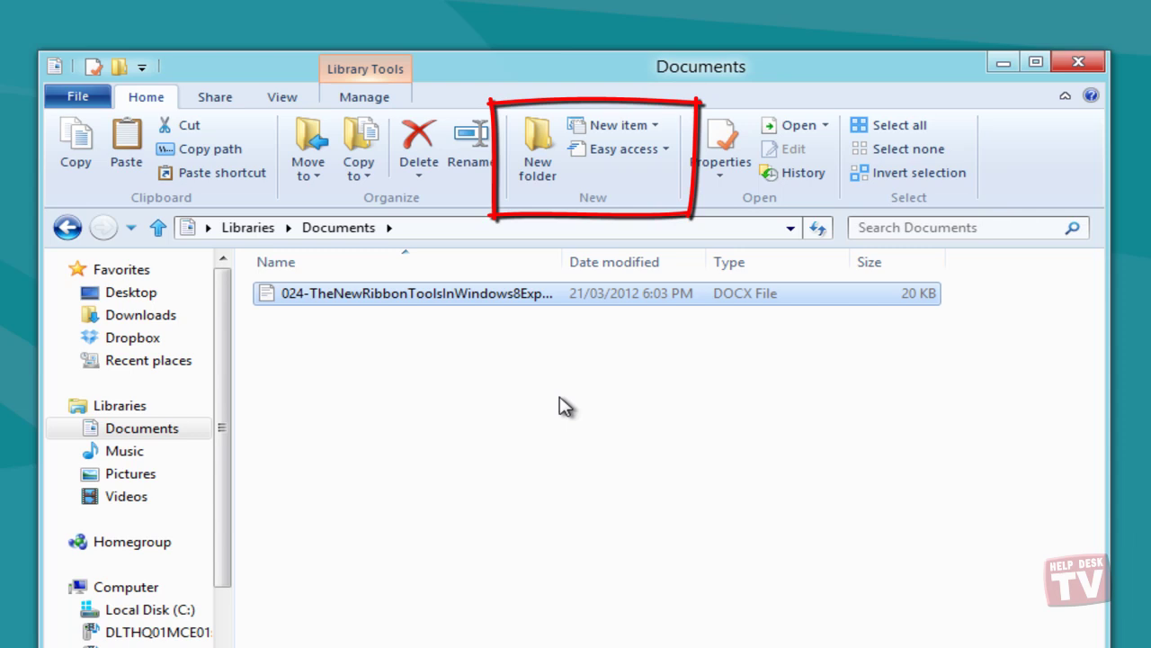
# Examine the New item types and the Easy access options available for the selected document
pyautogui.click(656, 131)
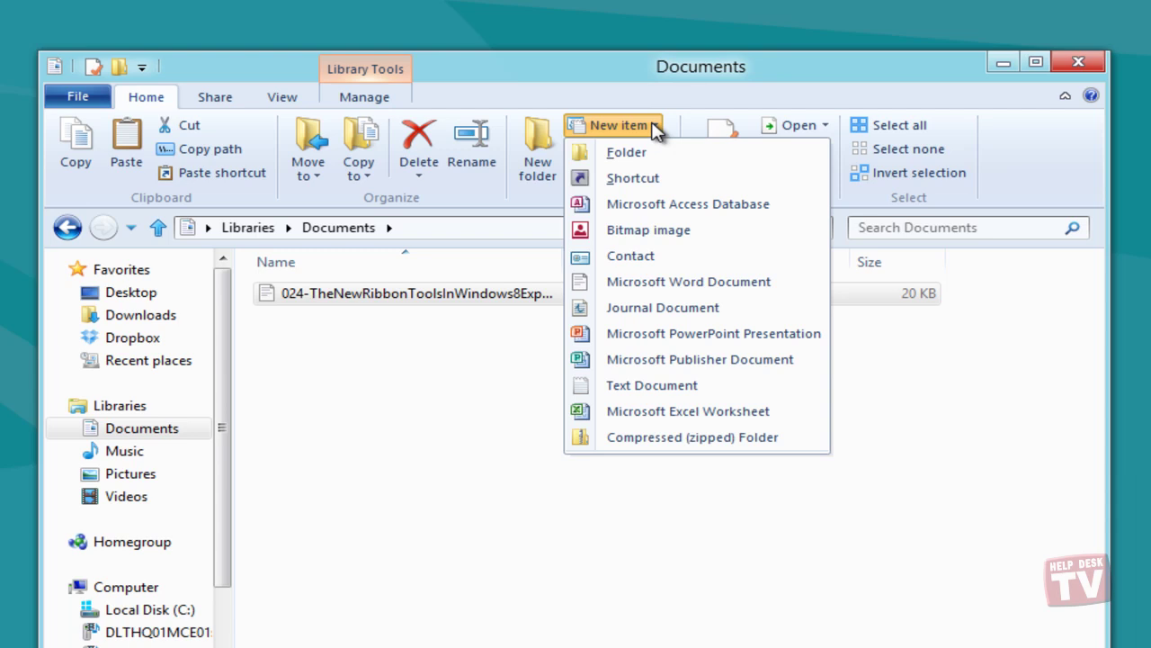
pyautogui.click(654, 129)
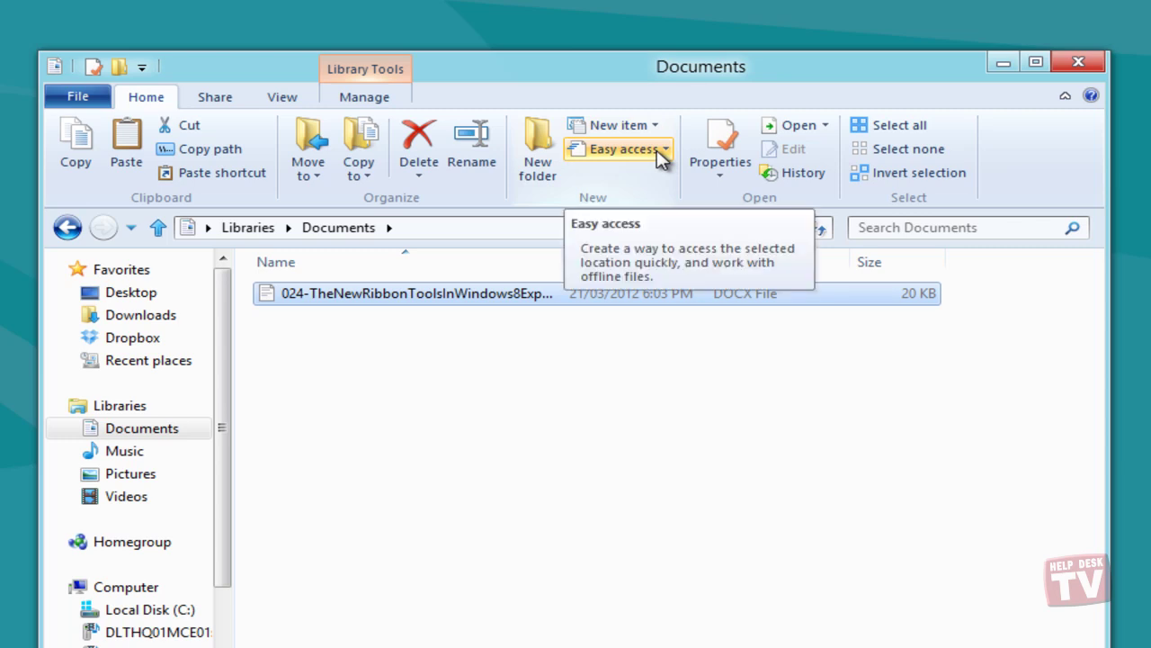
pyautogui.click(662, 154)
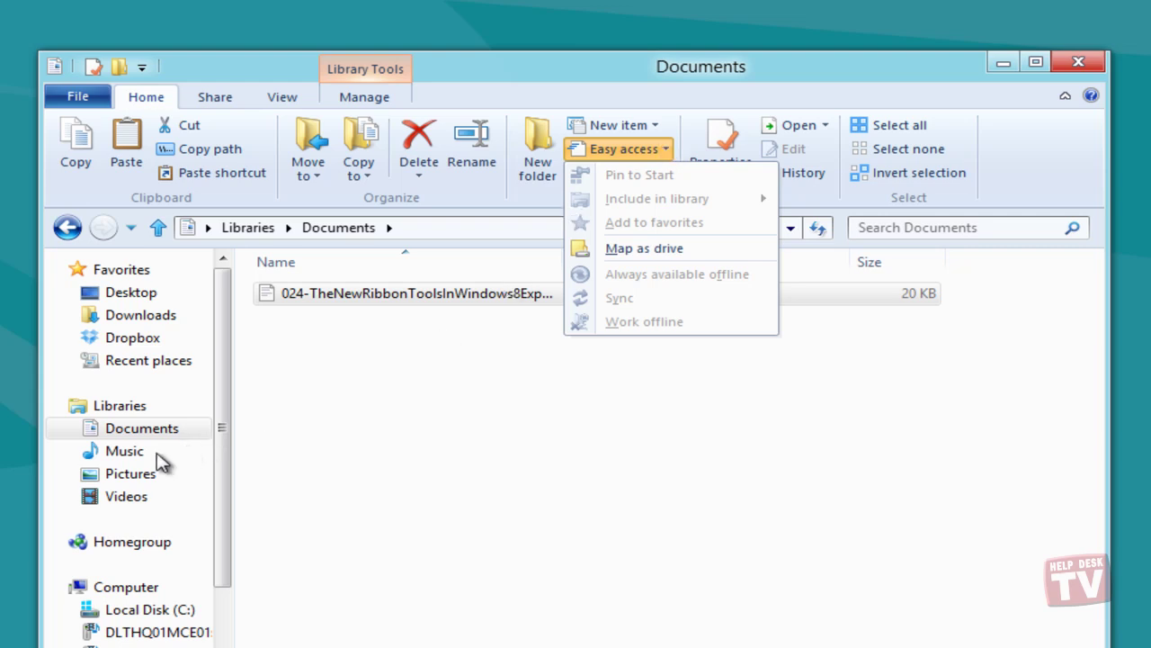
pyautogui.click(129, 457)
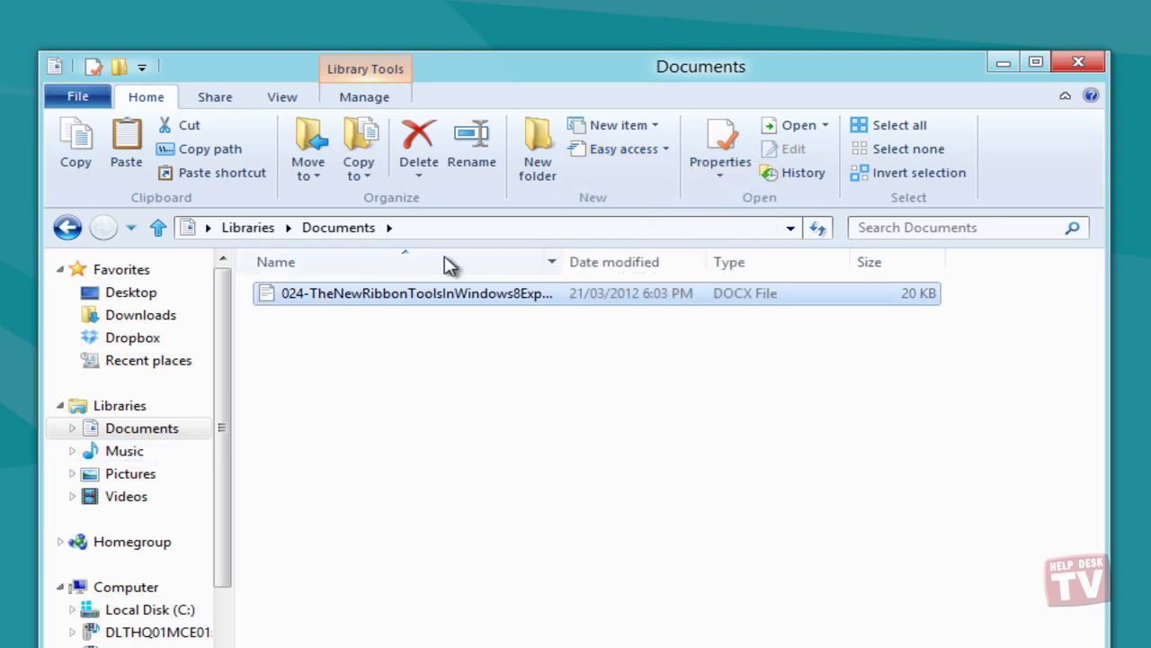
pyautogui.click(649, 150)
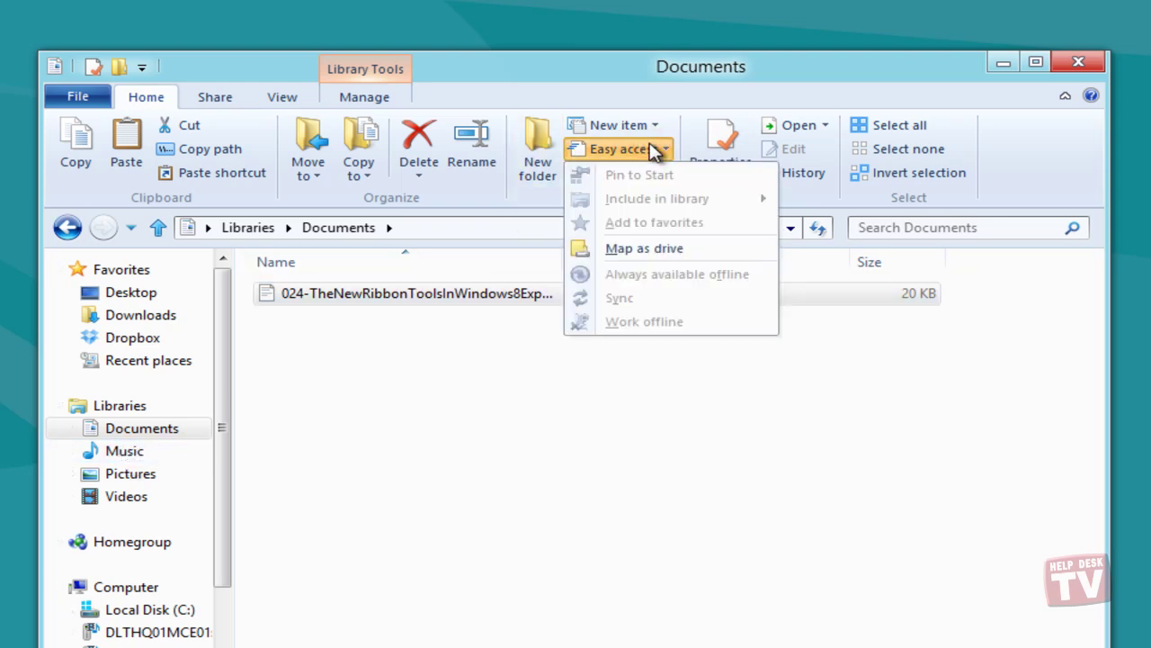
# Select the Music library in Libraries and examine its Easy access and Properties options
pyautogui.click(127, 408)
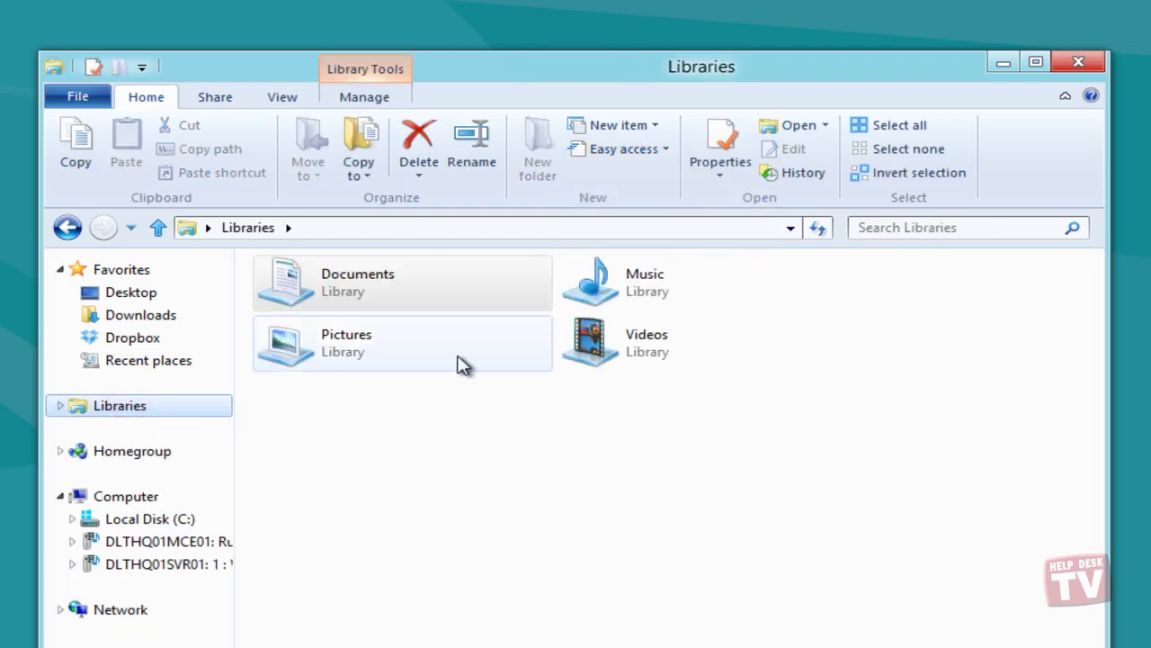
pyautogui.click(643, 303)
pyautogui.click(661, 150)
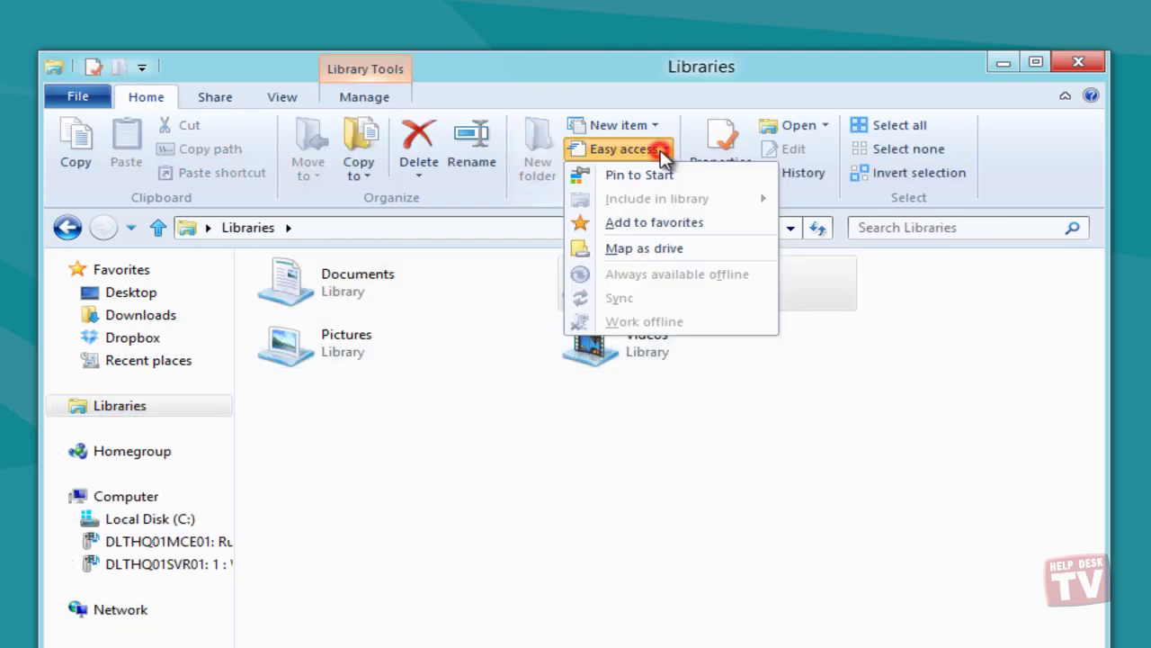
pyautogui.click(726, 478)
pyautogui.click(720, 169)
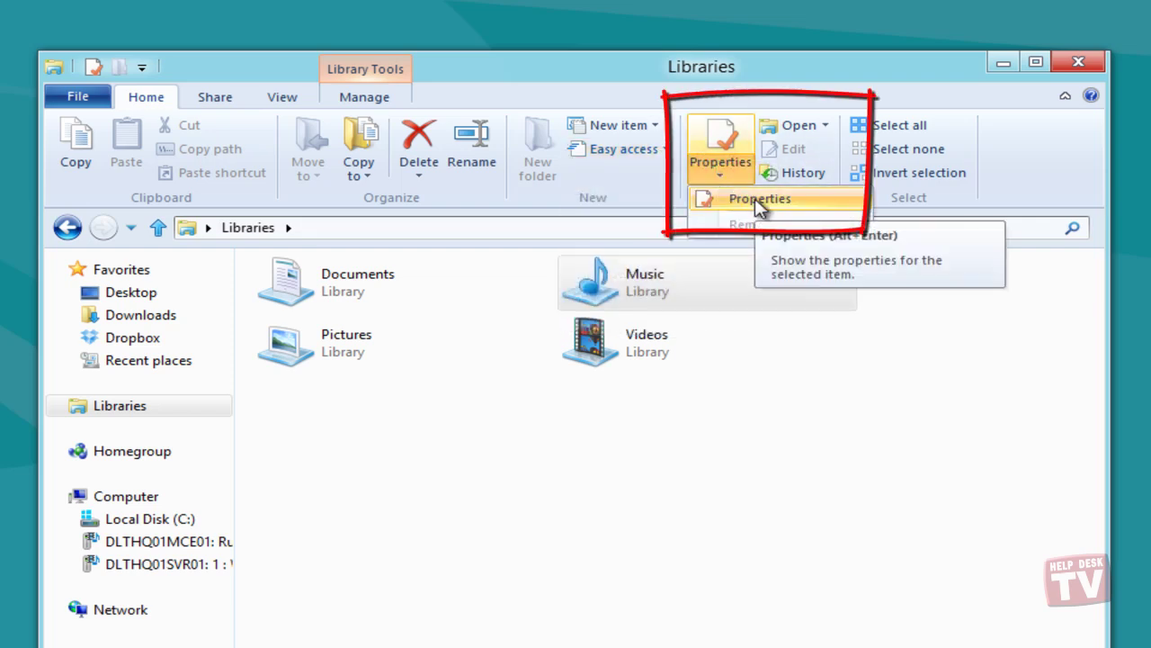
pyautogui.click(755, 502)
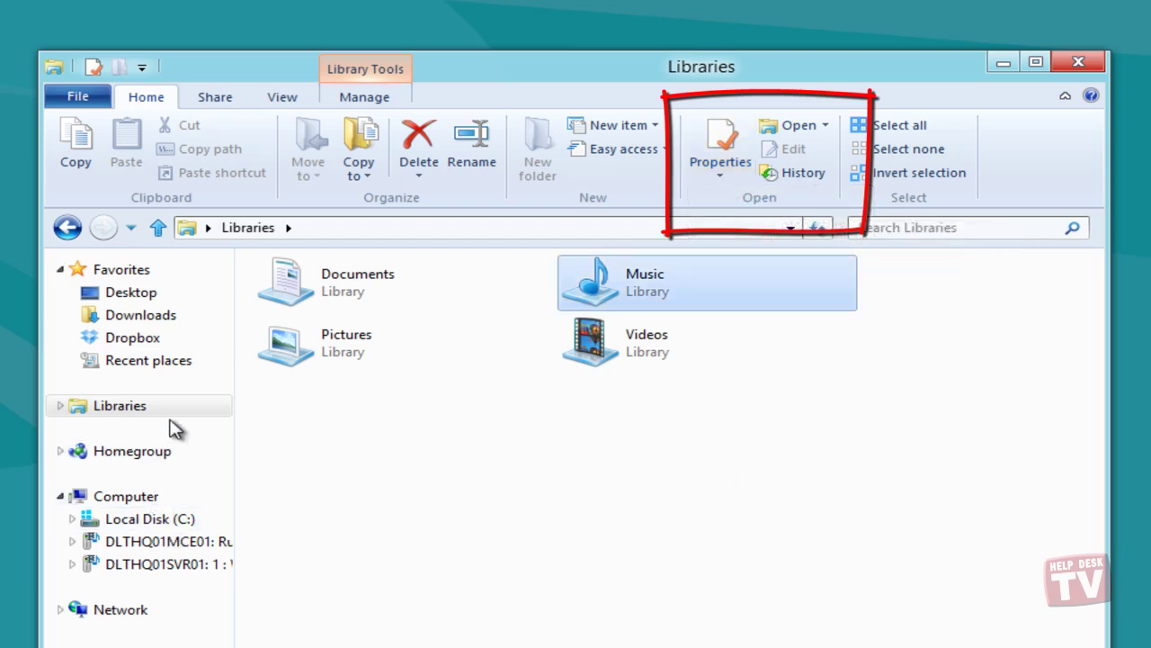
# Expand Libraries, return to Documents, select the DOCX file and examine its Properties options
pyautogui.click(61, 406)
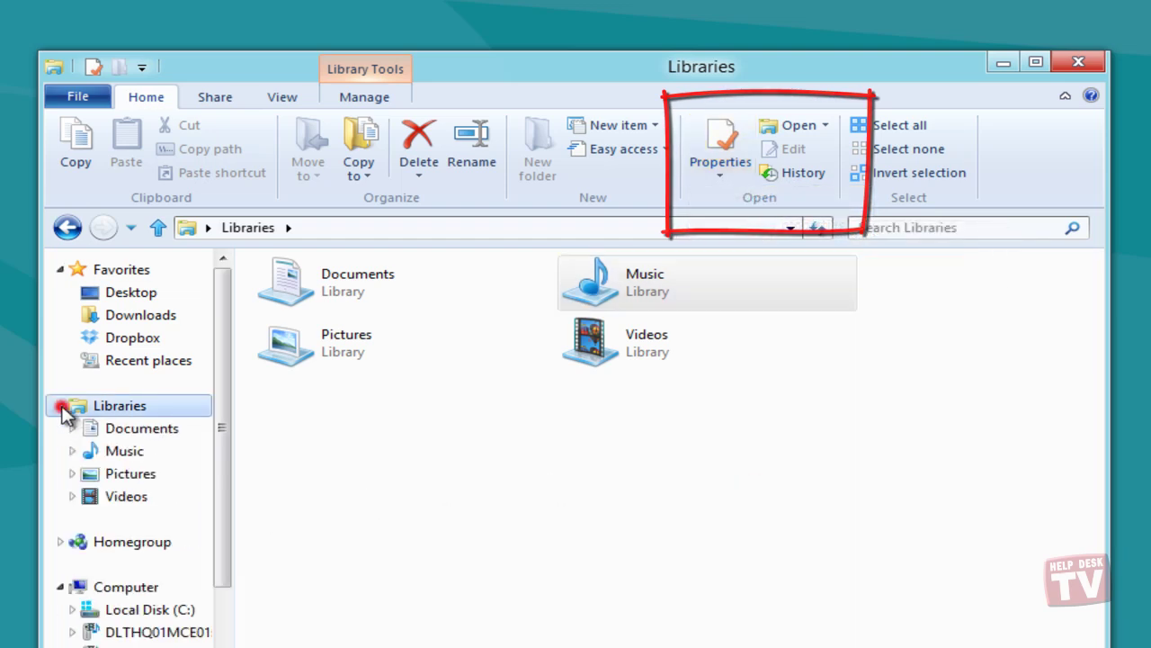
pyautogui.click(142, 428)
pyautogui.click(389, 295)
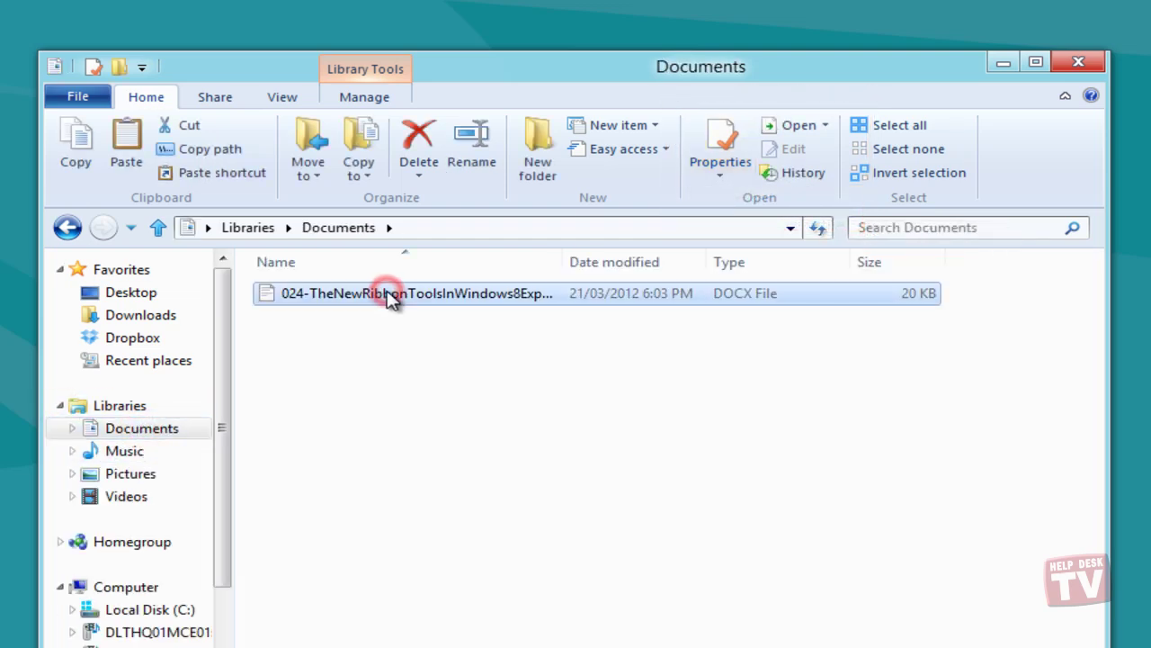
pyautogui.click(735, 176)
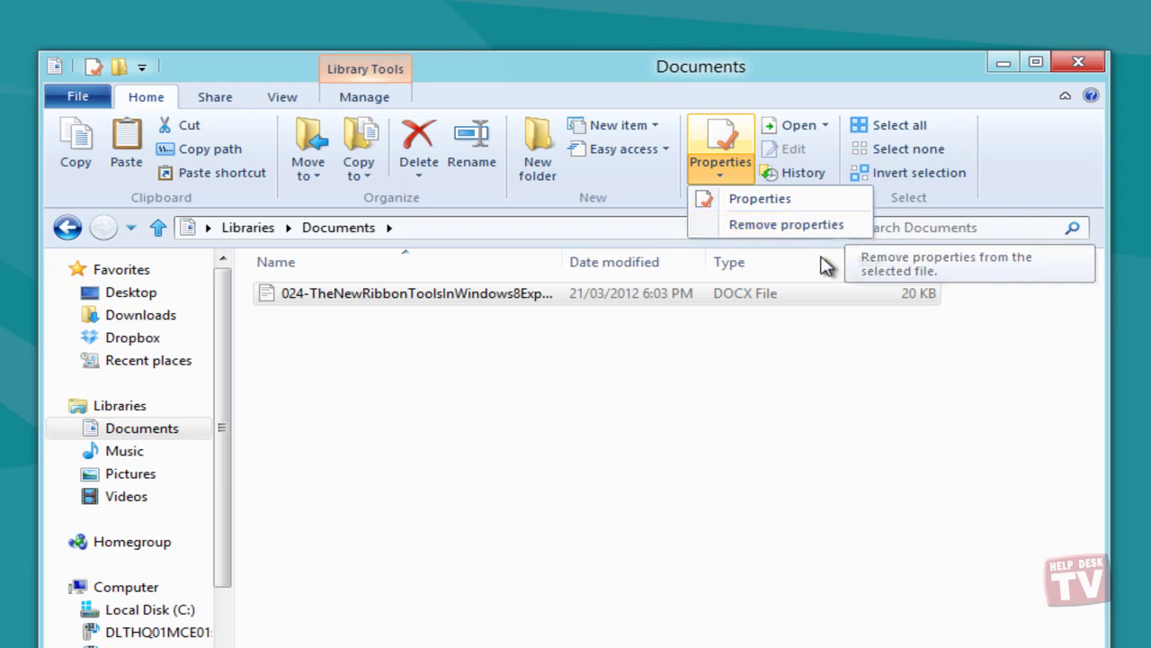
pyautogui.click(771, 442)
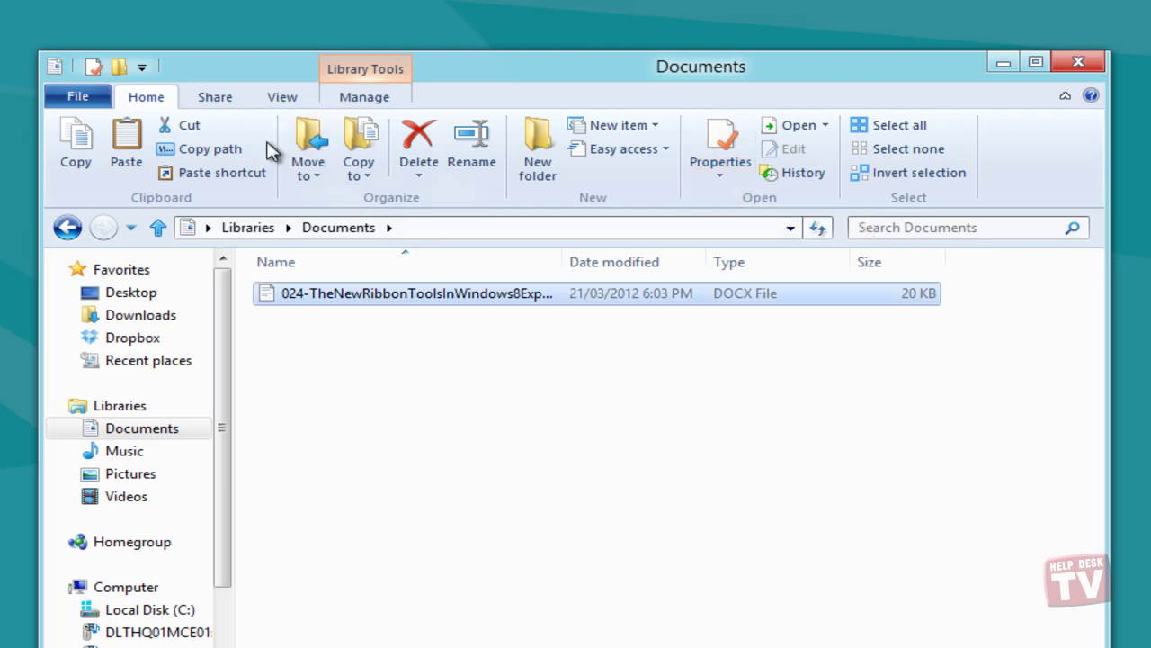
# Examine the Share with choices for the document, opening File Sharing for specific people and leaving it without sharing
pyautogui.click(215, 99)
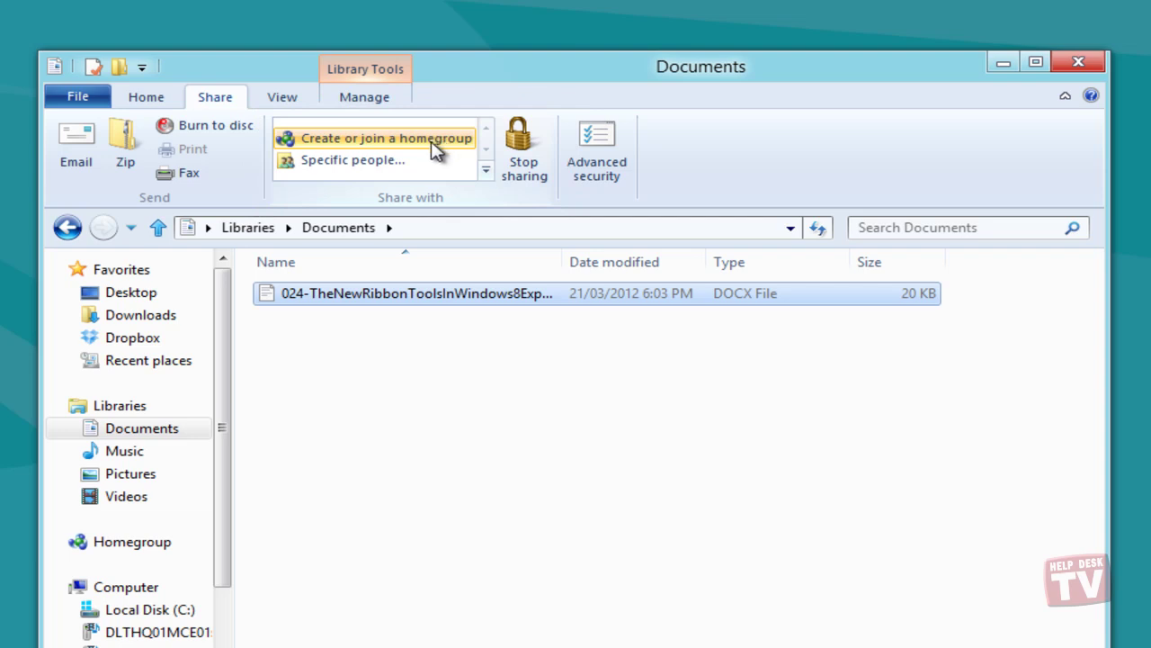
pyautogui.click(486, 170)
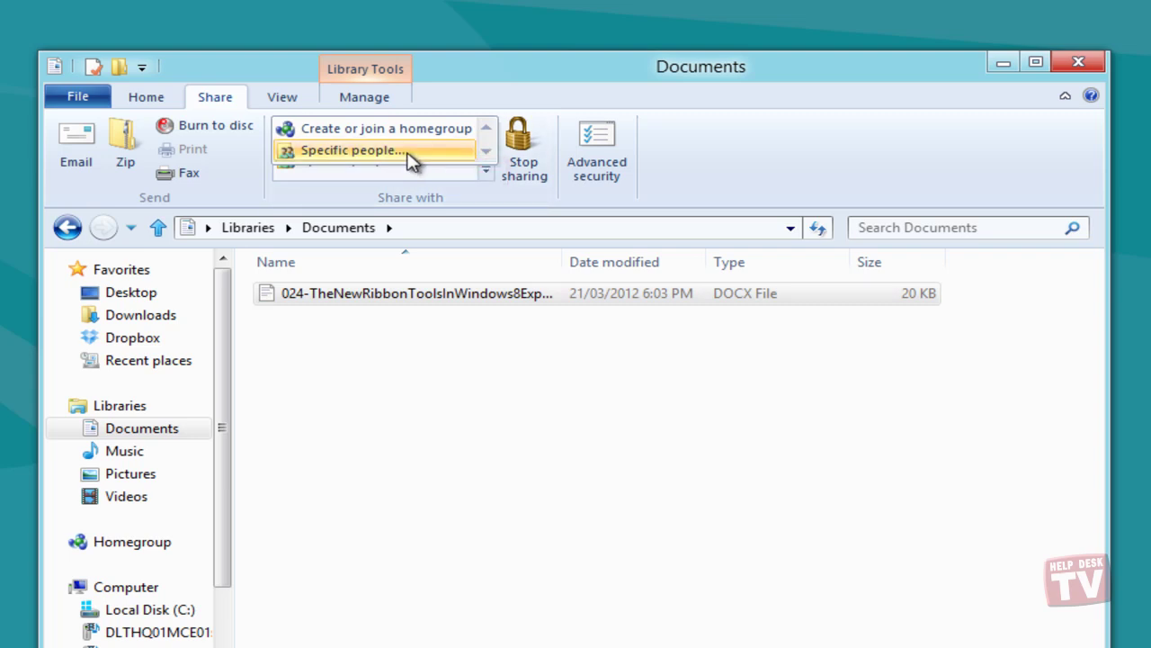
pyautogui.click(690, 183)
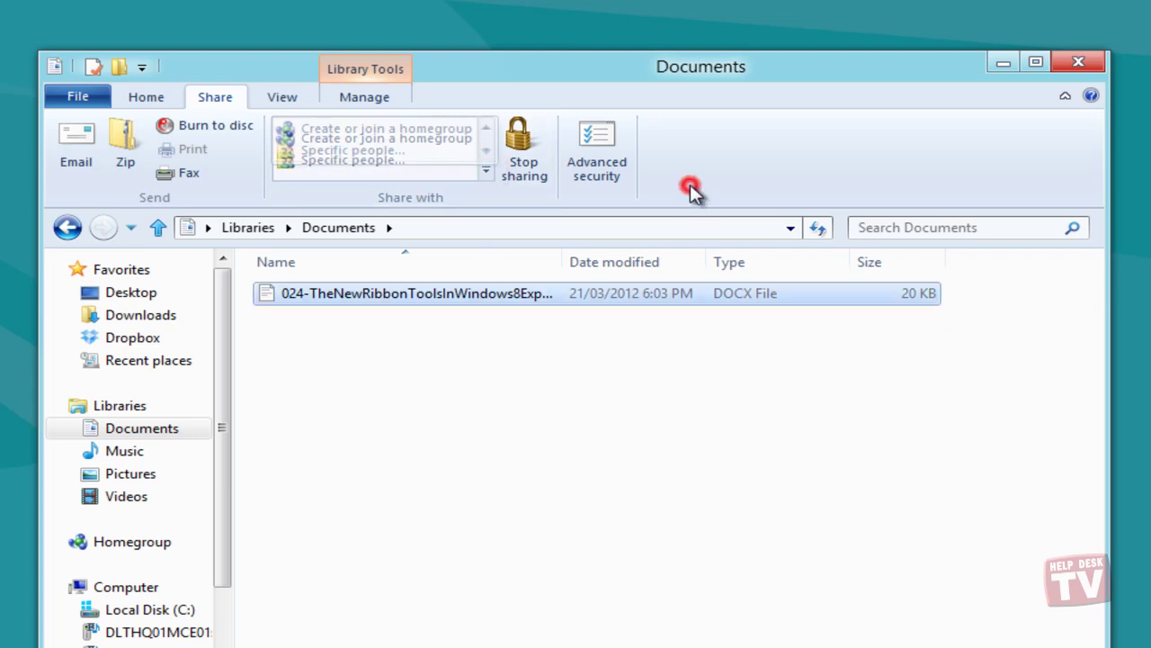
pyautogui.click(337, 162)
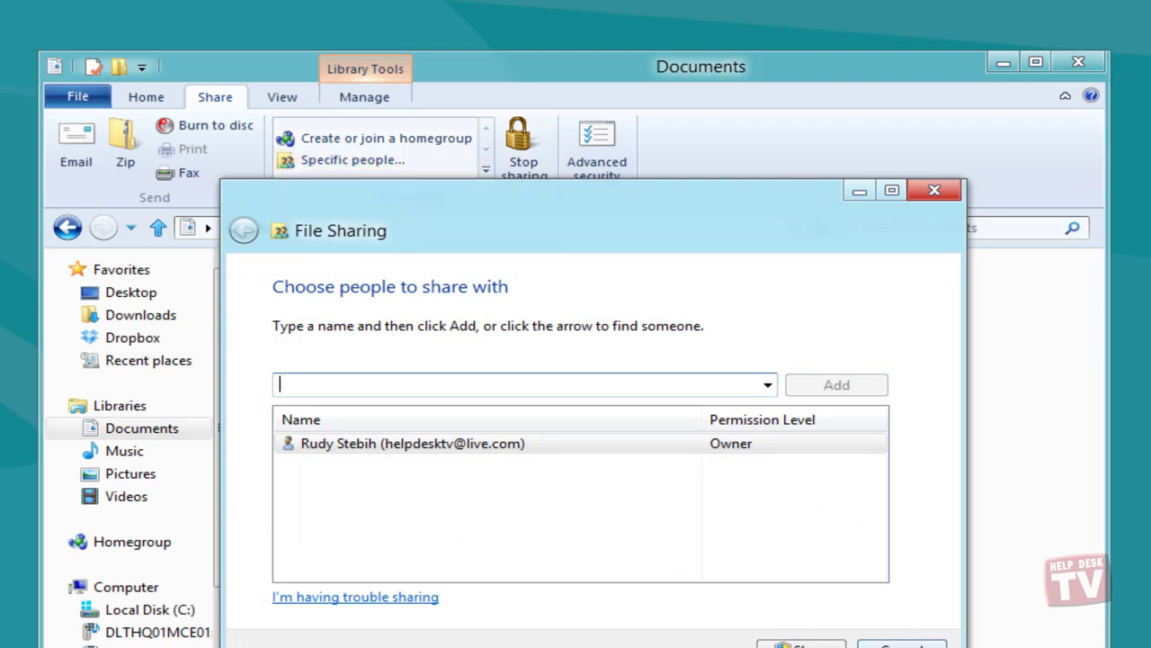
pyautogui.click(902, 645)
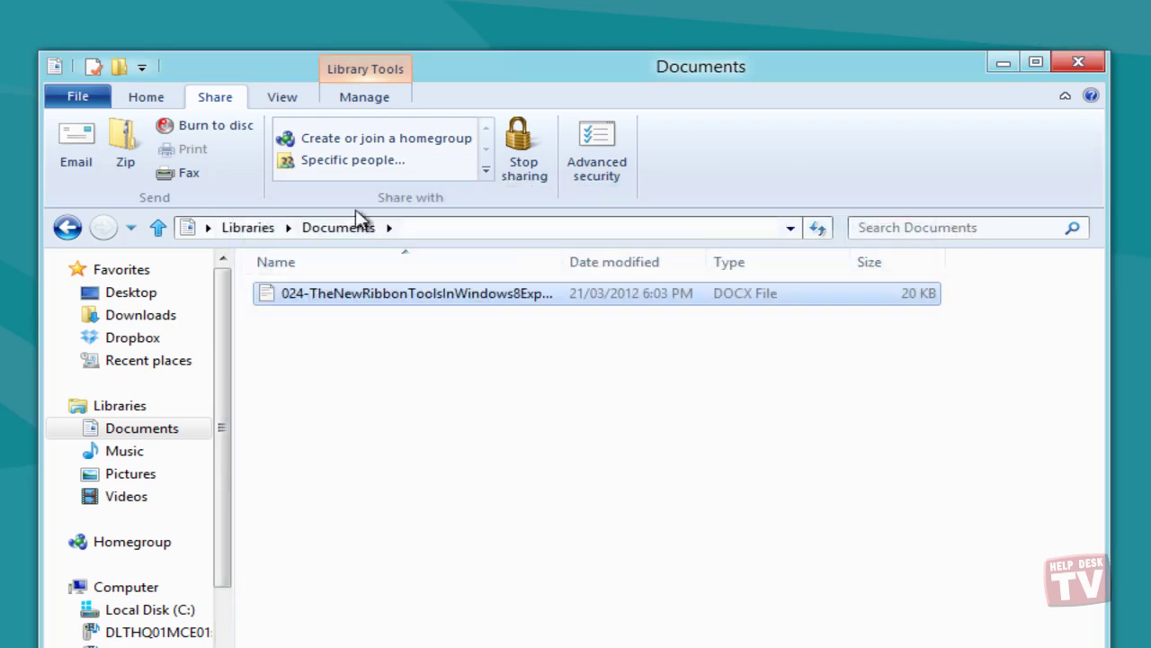
# Examine the View commands and the Navigation pane options for the Documents library, leaving them unchanged
pyautogui.click(282, 99)
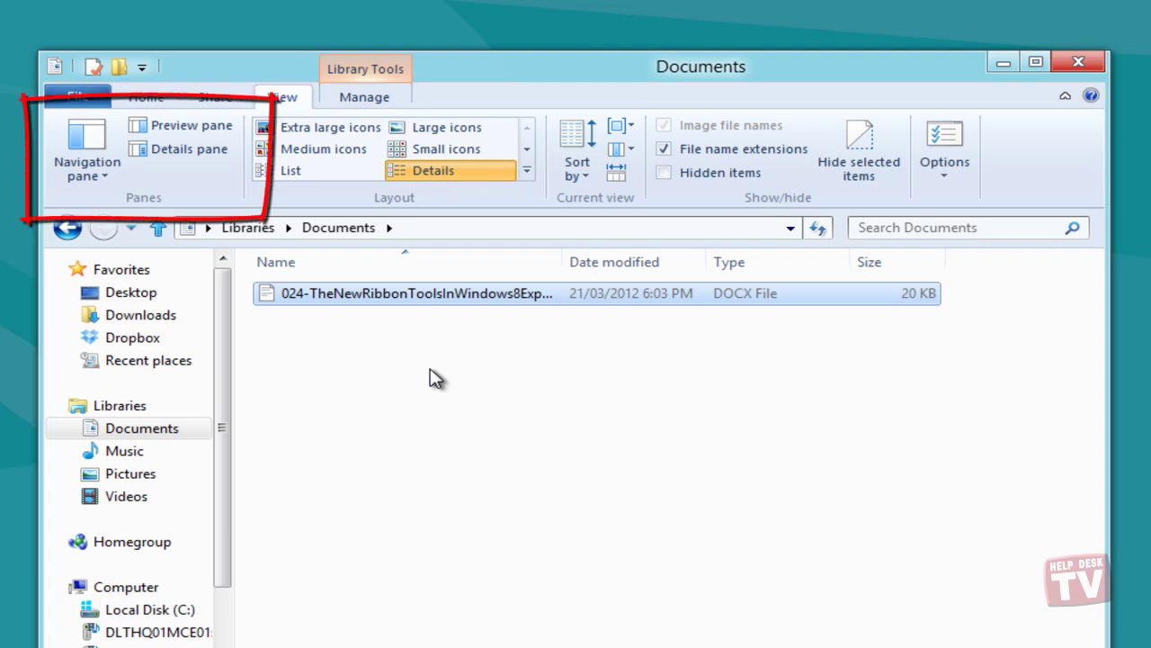
pyautogui.click(109, 175)
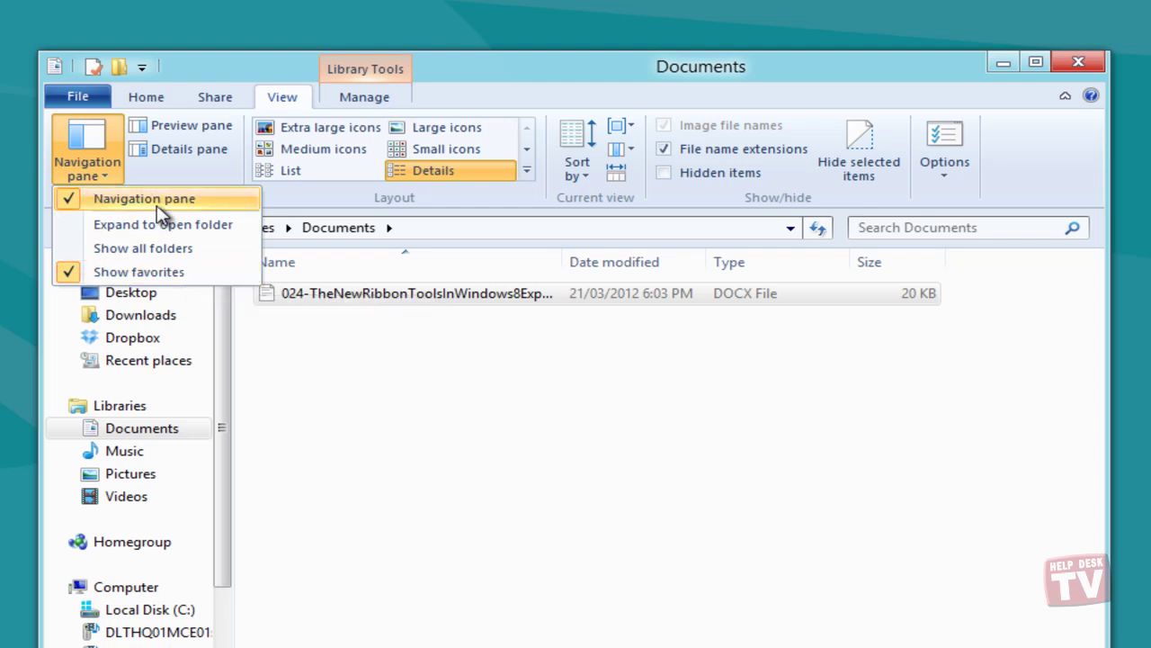
pyautogui.click(334, 416)
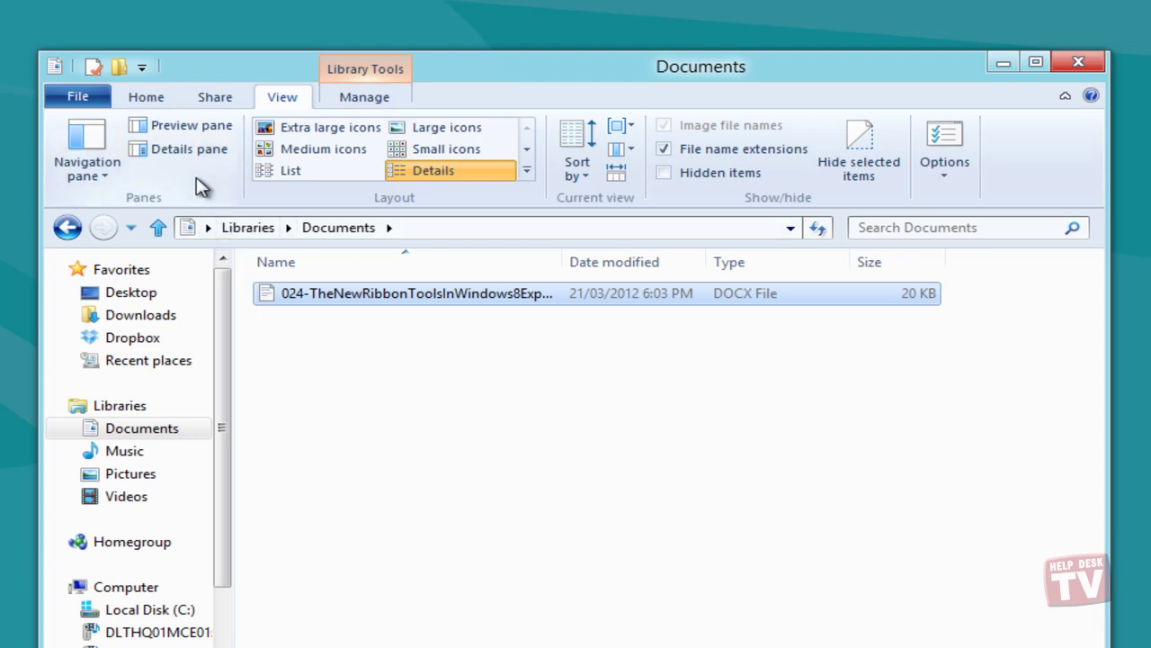
# Turn on the Preview pane to preview ChesapeakePlantbeds.jpg from the Pictures library, and hide the pane again
pyautogui.click(189, 126)
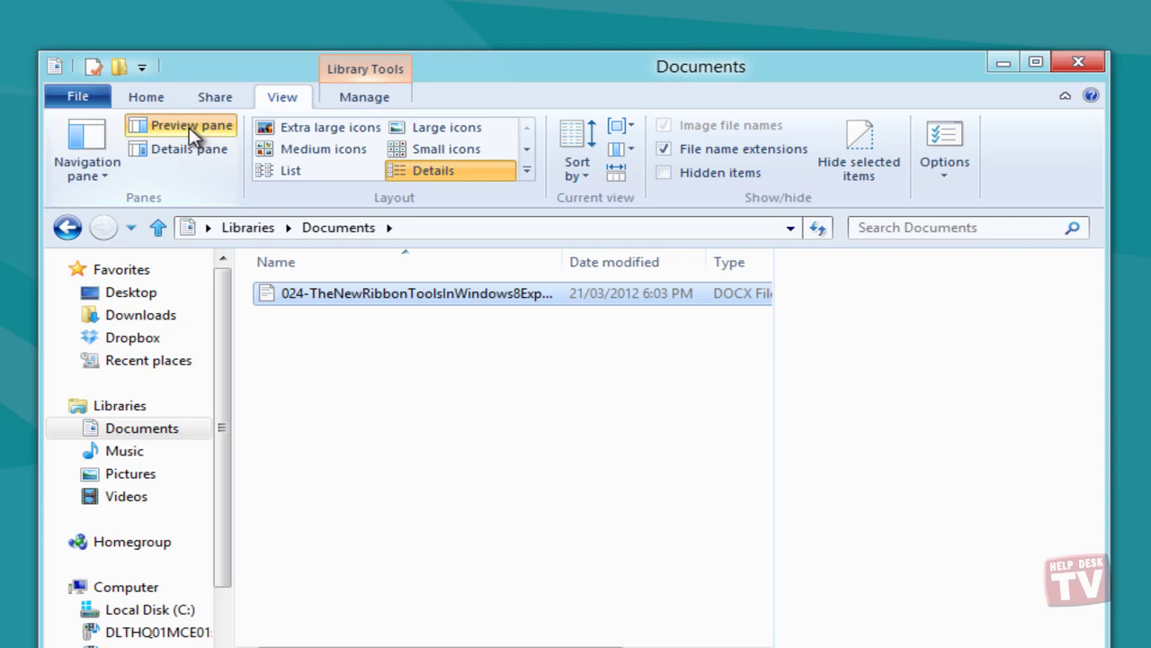
pyautogui.click(442, 296)
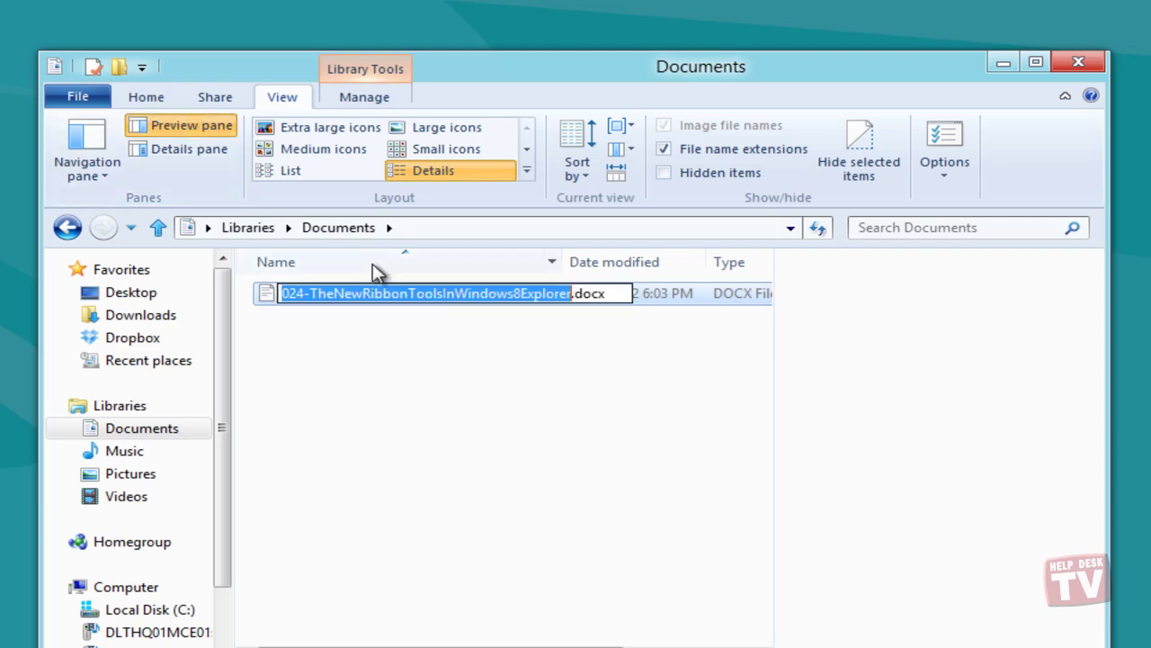
pyautogui.click(348, 349)
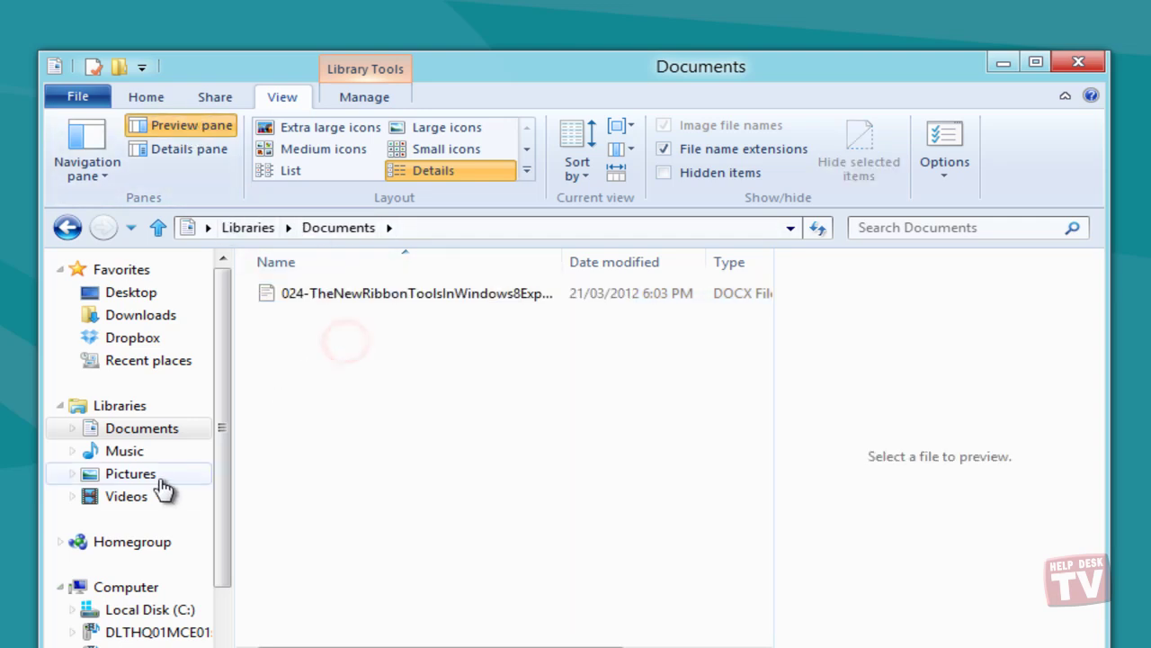
pyautogui.click(130, 474)
pyautogui.click(312, 291)
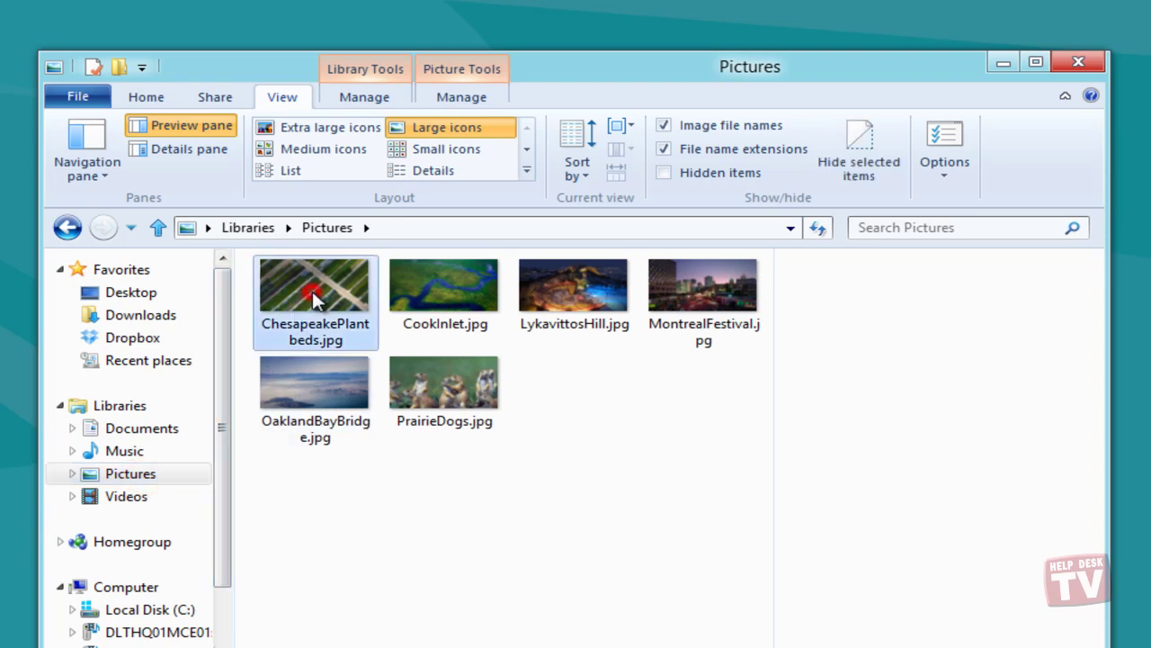
pyautogui.click(207, 128)
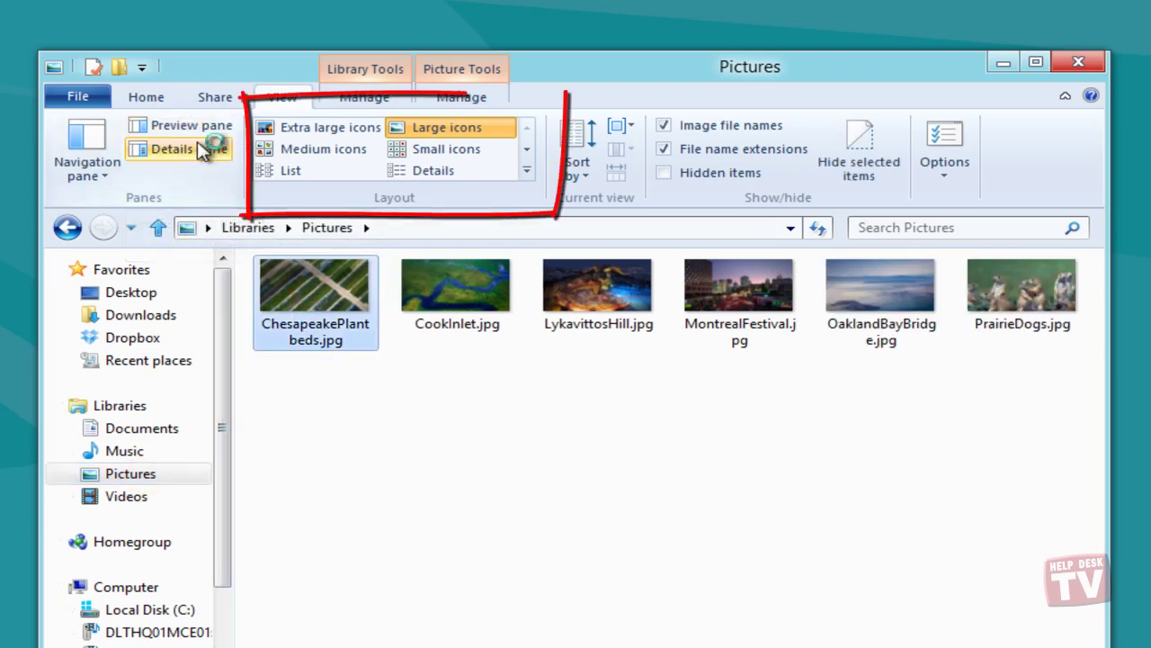
# Compare the Extra large icons, List and Details layouts in the Pictures library, and return to Large icons
pyautogui.click(359, 127)
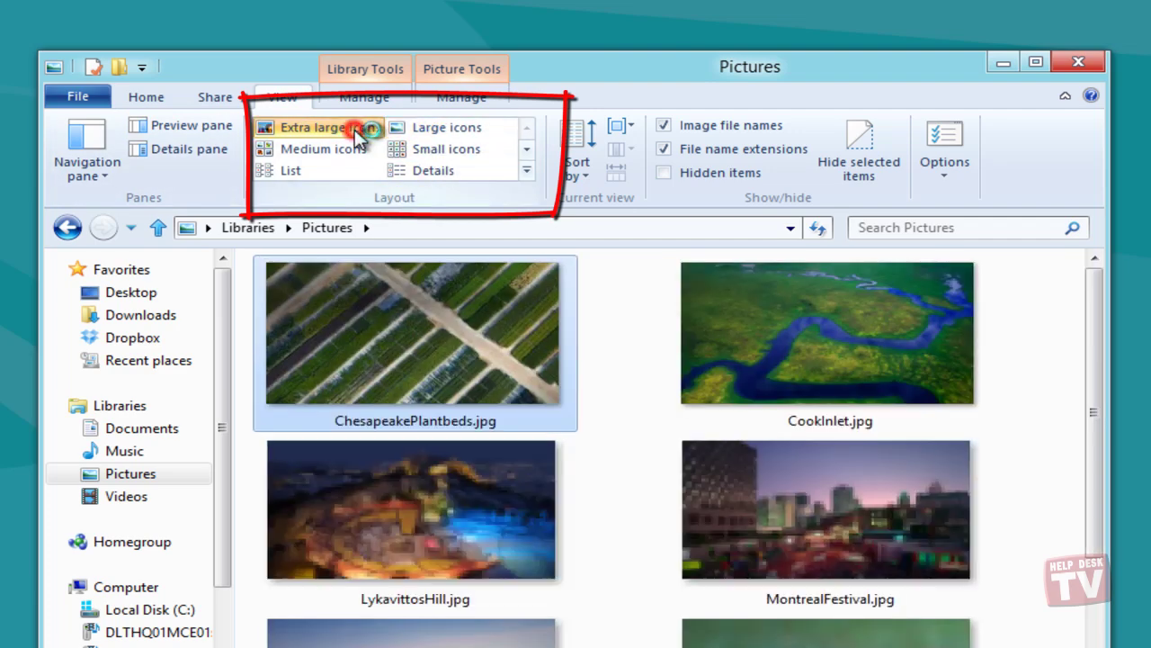
pyautogui.click(435, 150)
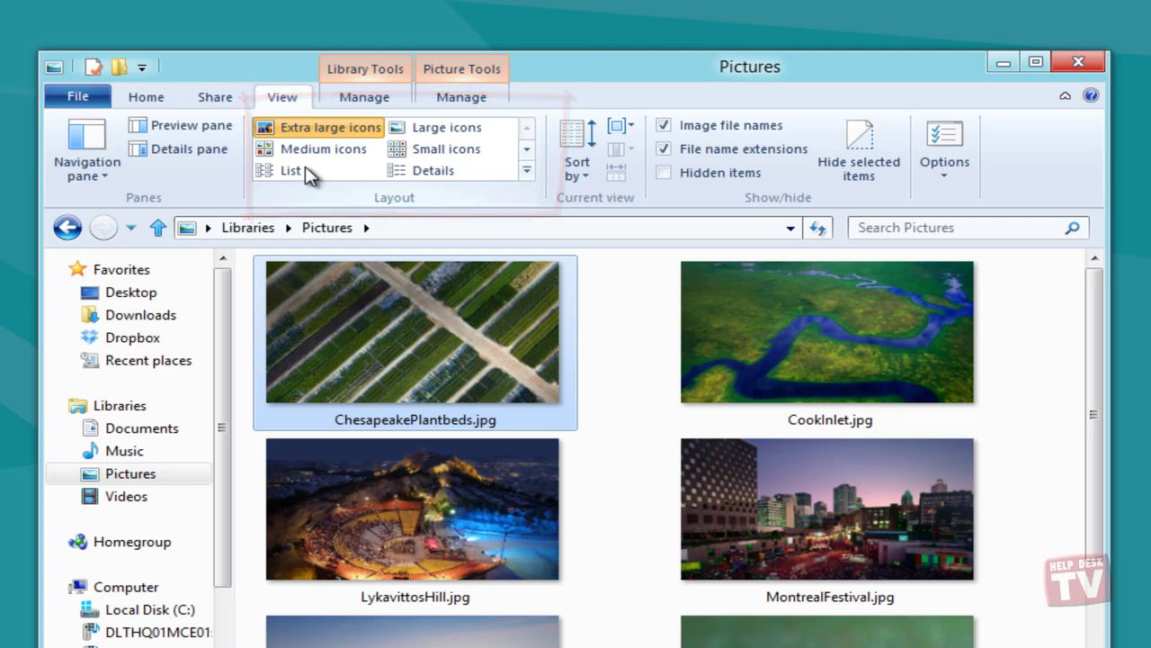
pyautogui.click(305, 171)
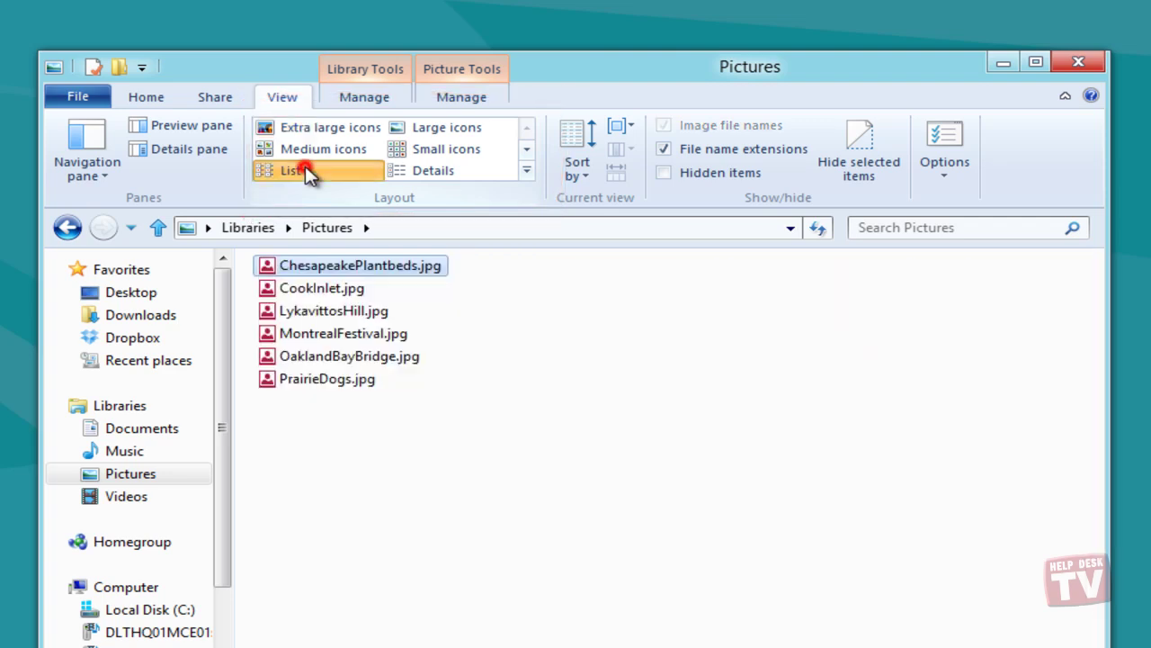
pyautogui.click(415, 172)
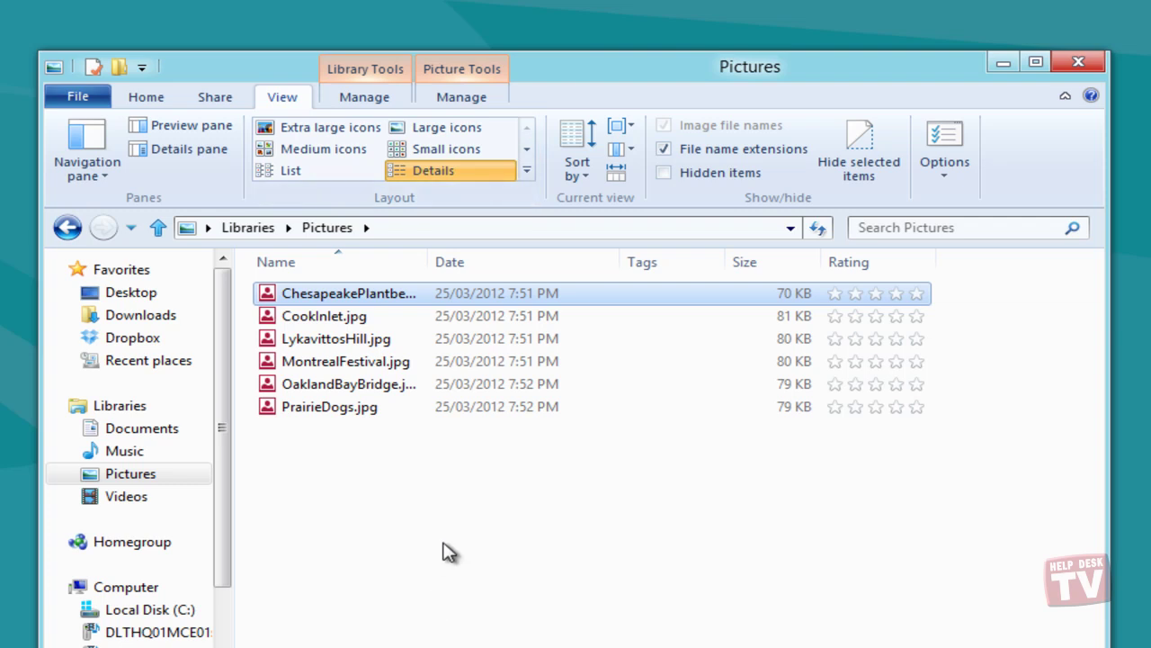
pyautogui.click(443, 128)
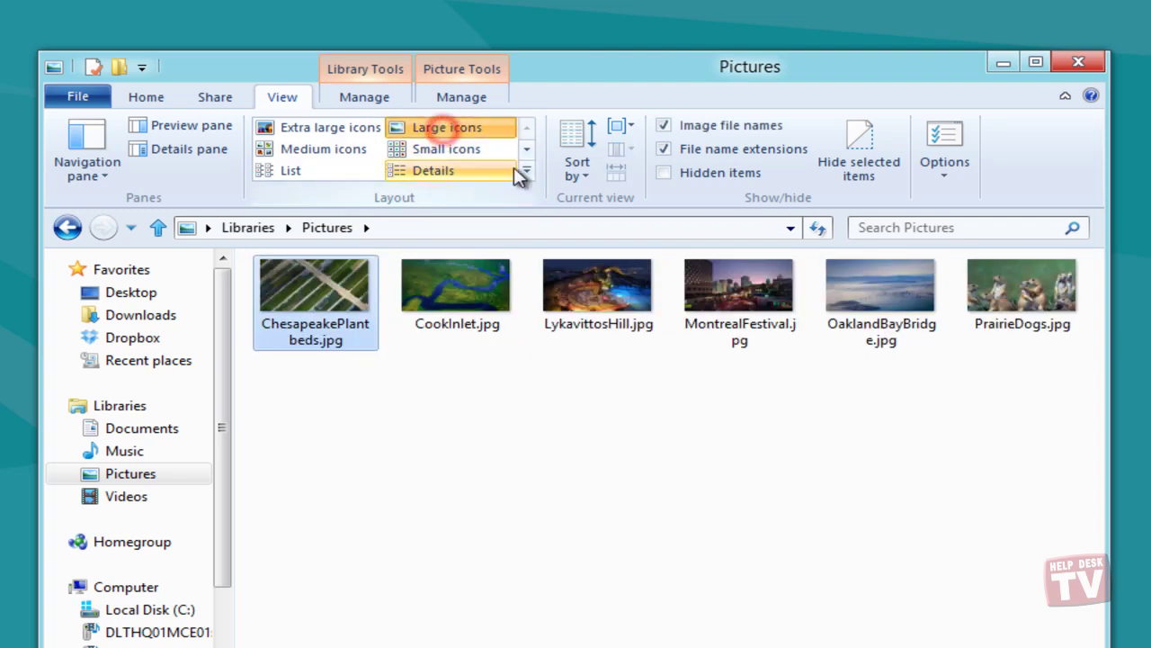
# Examine the Sort by and Group by choices for the Pictures library without changing the arrangement
pyautogui.click(580, 171)
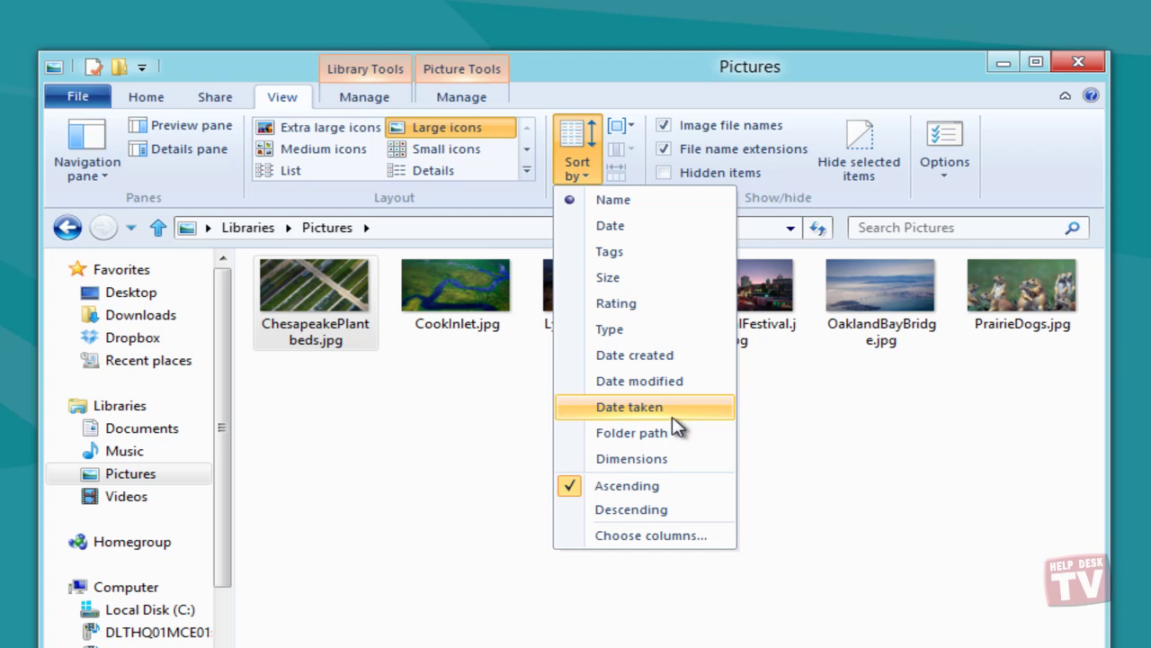
pyautogui.click(814, 564)
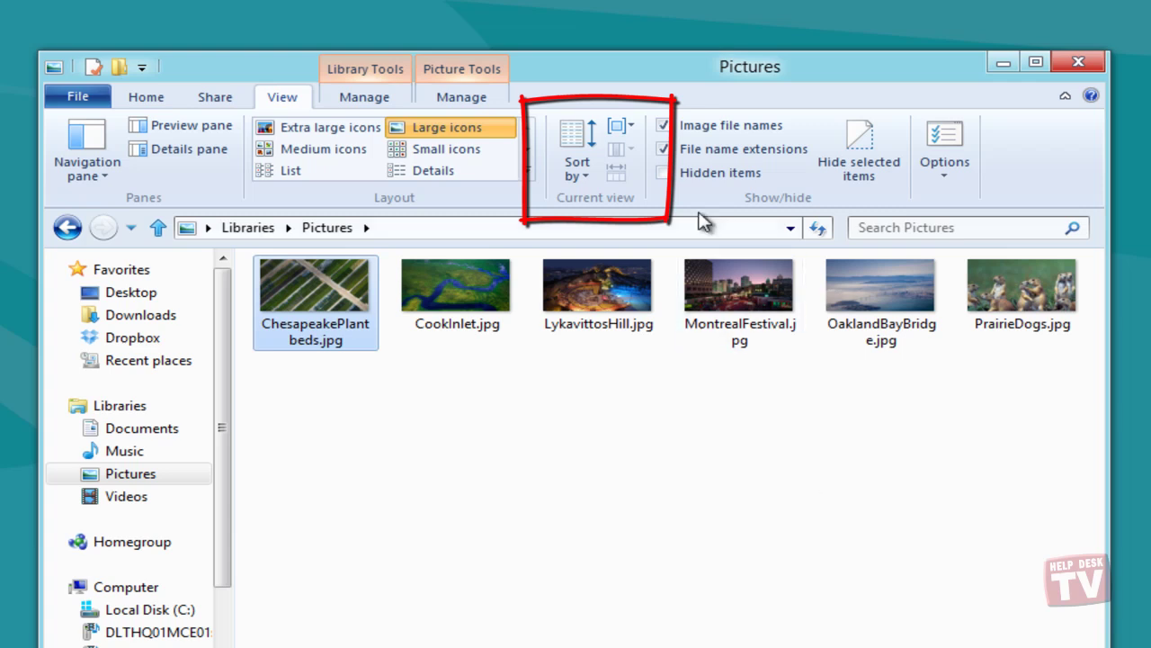
pyautogui.click(633, 133)
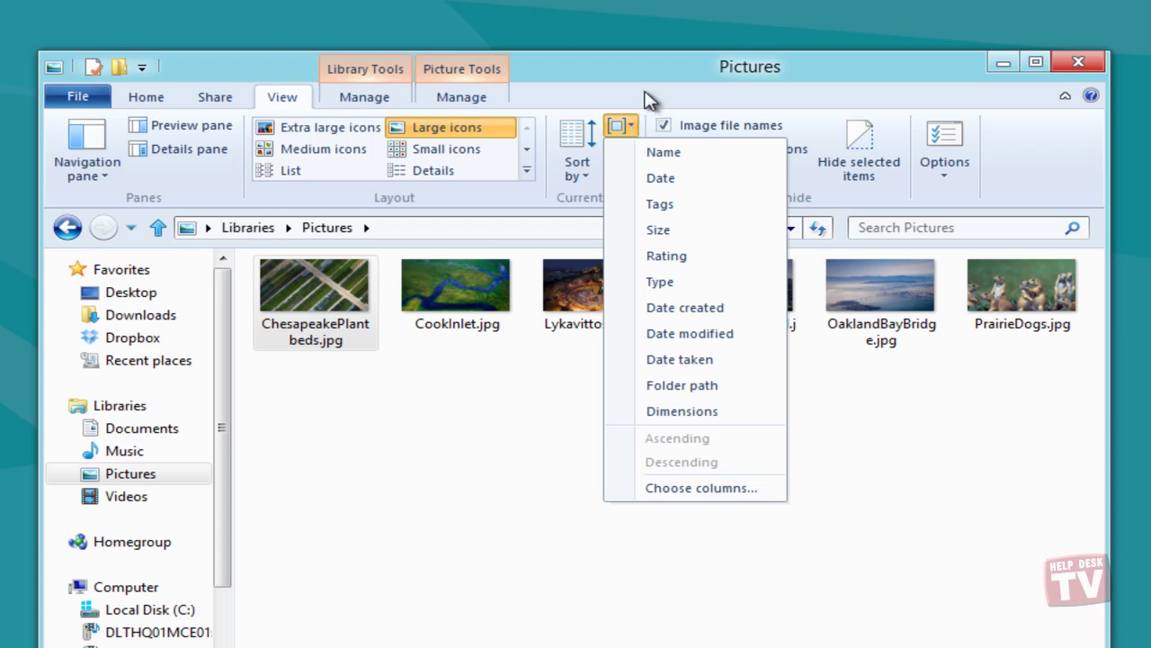
pyautogui.click(642, 94)
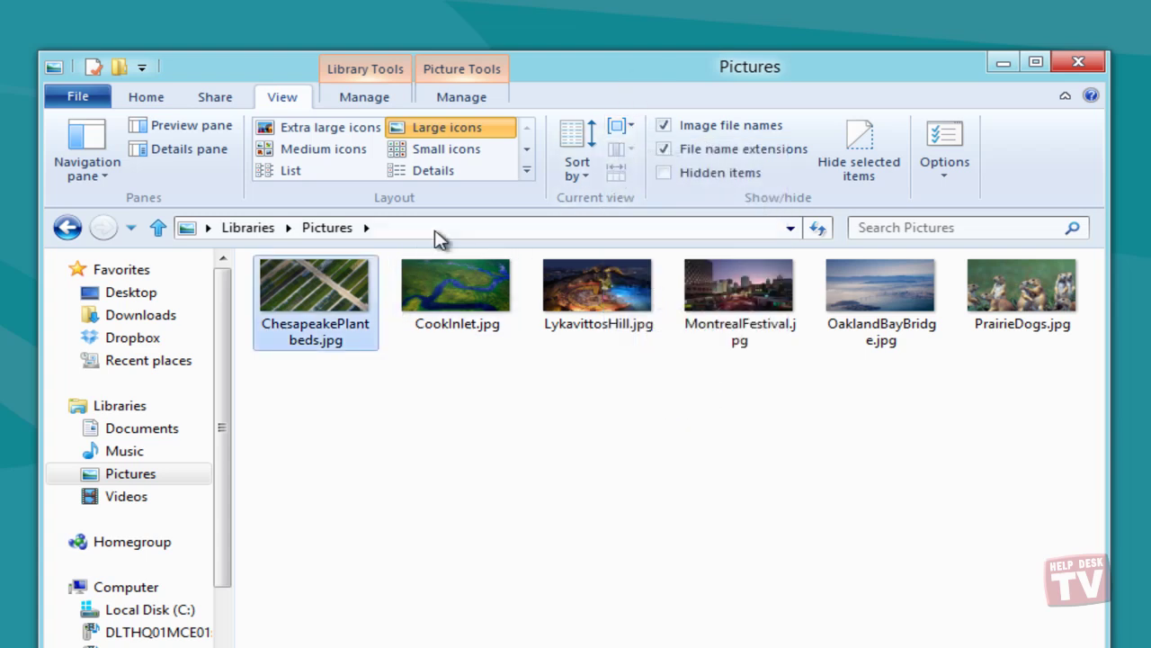
# Display the Pictures library in Details layout, check the columns that can be added, and size all columns to fit
pyautogui.click(445, 170)
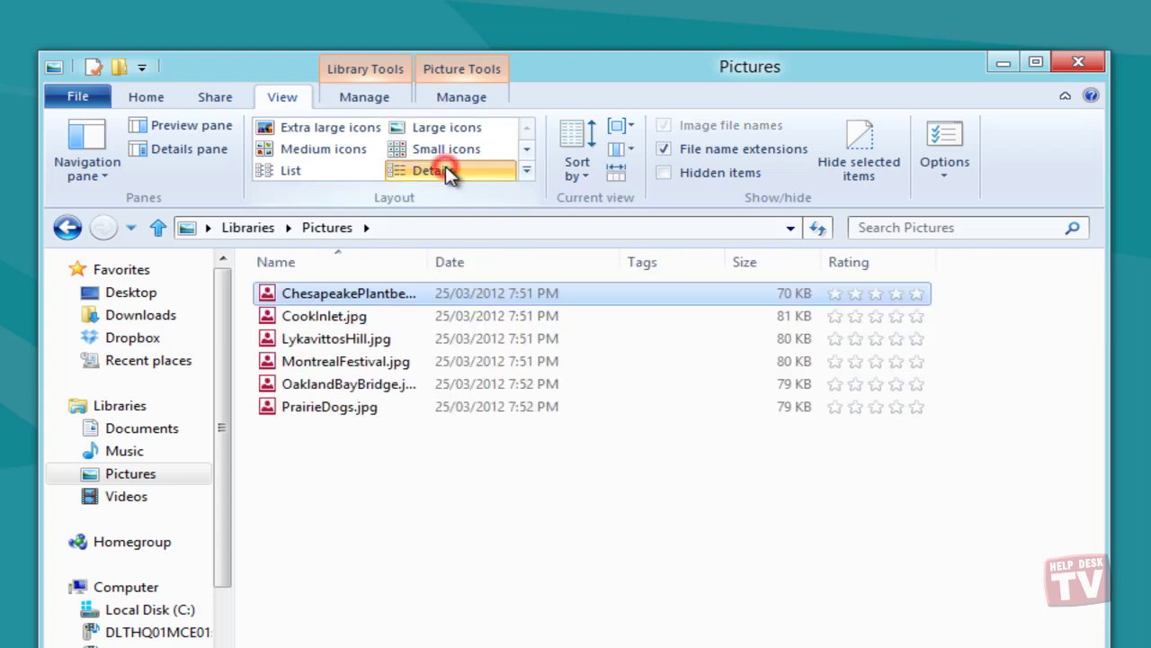
pyautogui.click(627, 150)
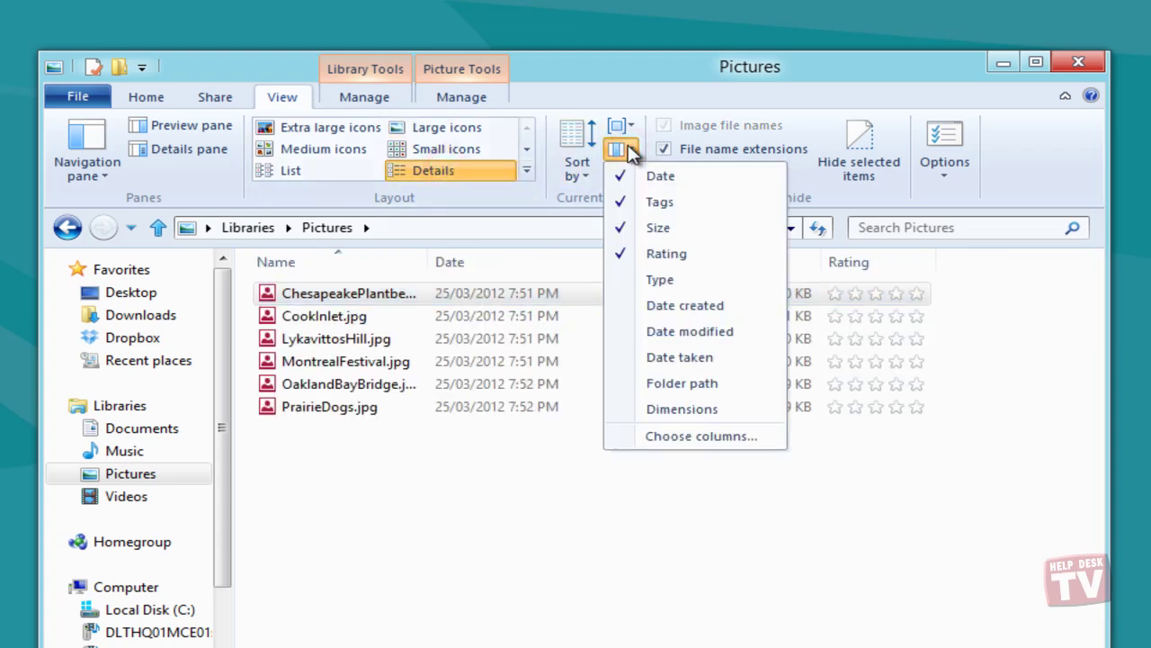
pyautogui.click(618, 177)
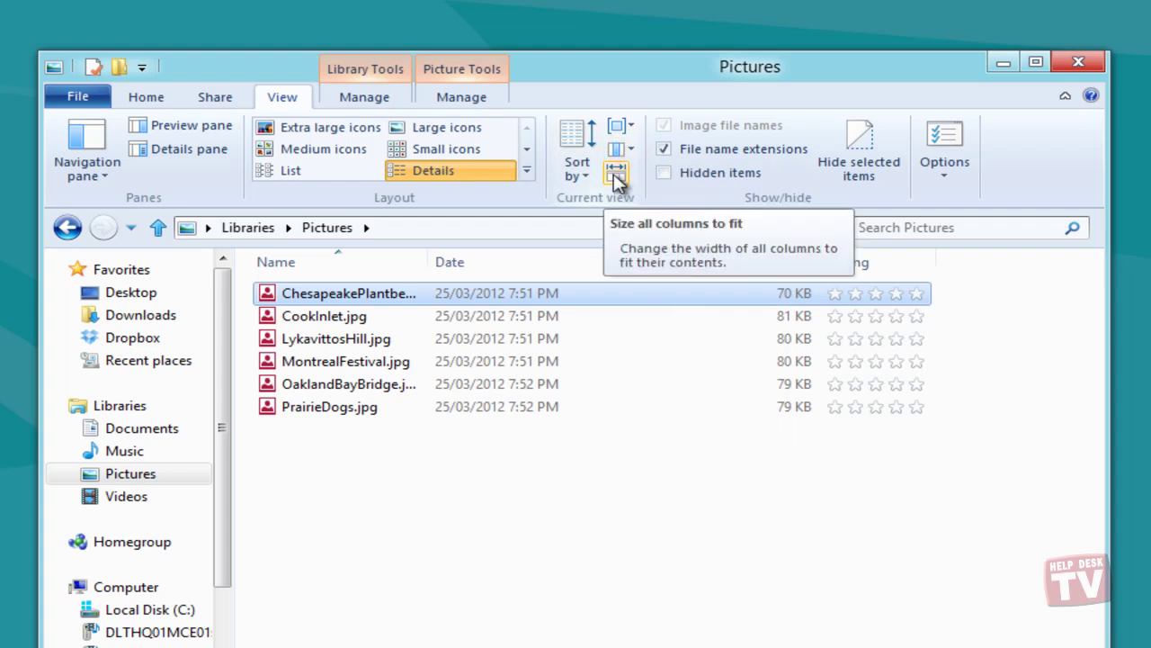
pyautogui.click(617, 177)
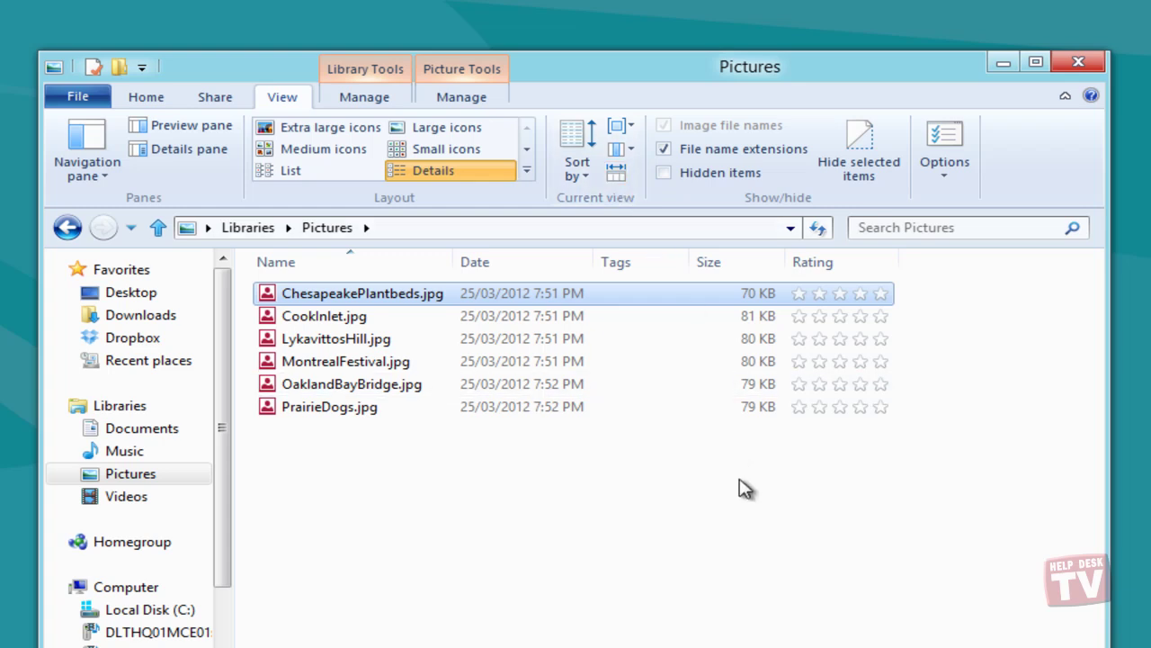
# Examine the File commands with a picture selected in Pictures and with the DOCX file selected in Documents
pyautogui.click(81, 95)
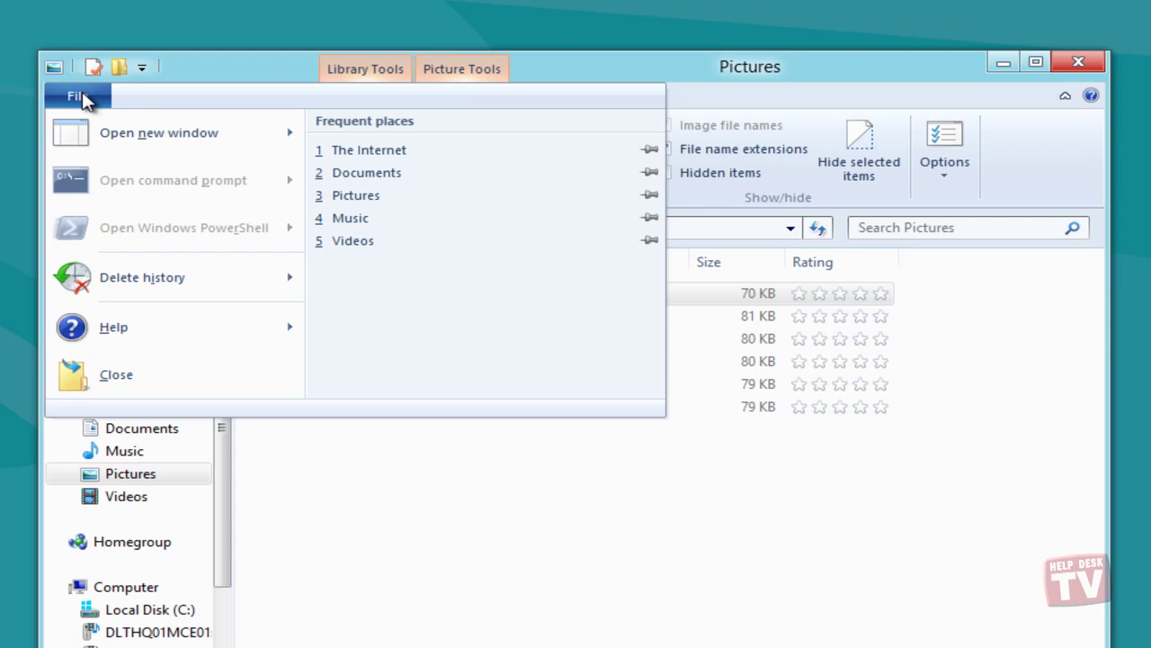
pyautogui.click(403, 446)
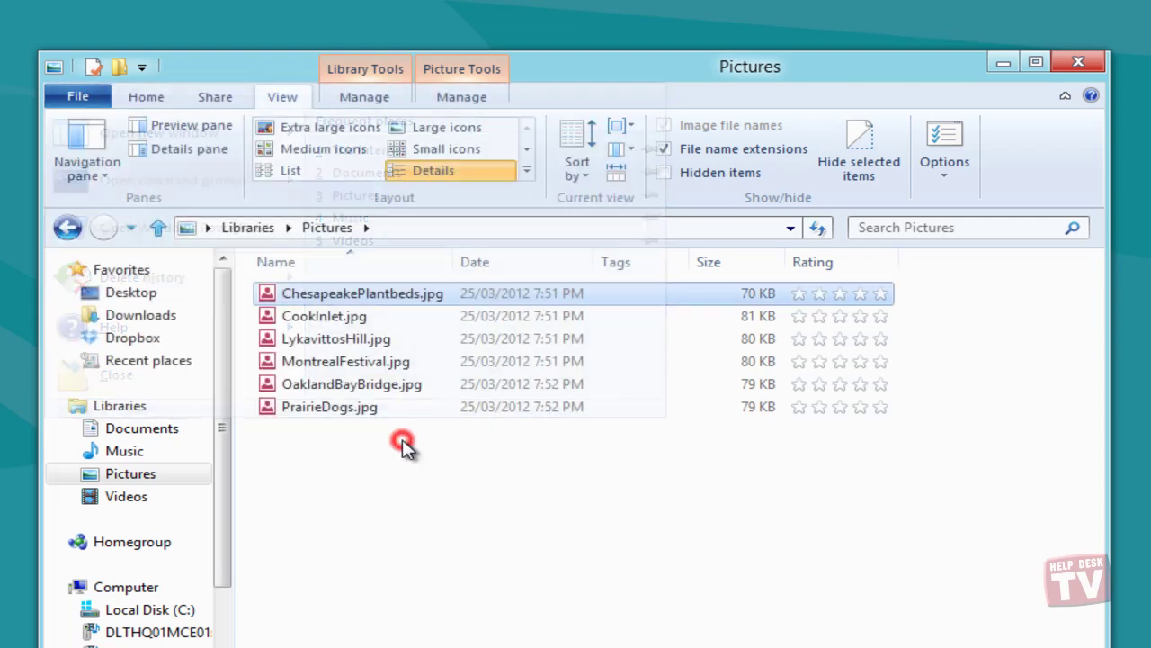
pyautogui.click(141, 428)
pyautogui.click(355, 299)
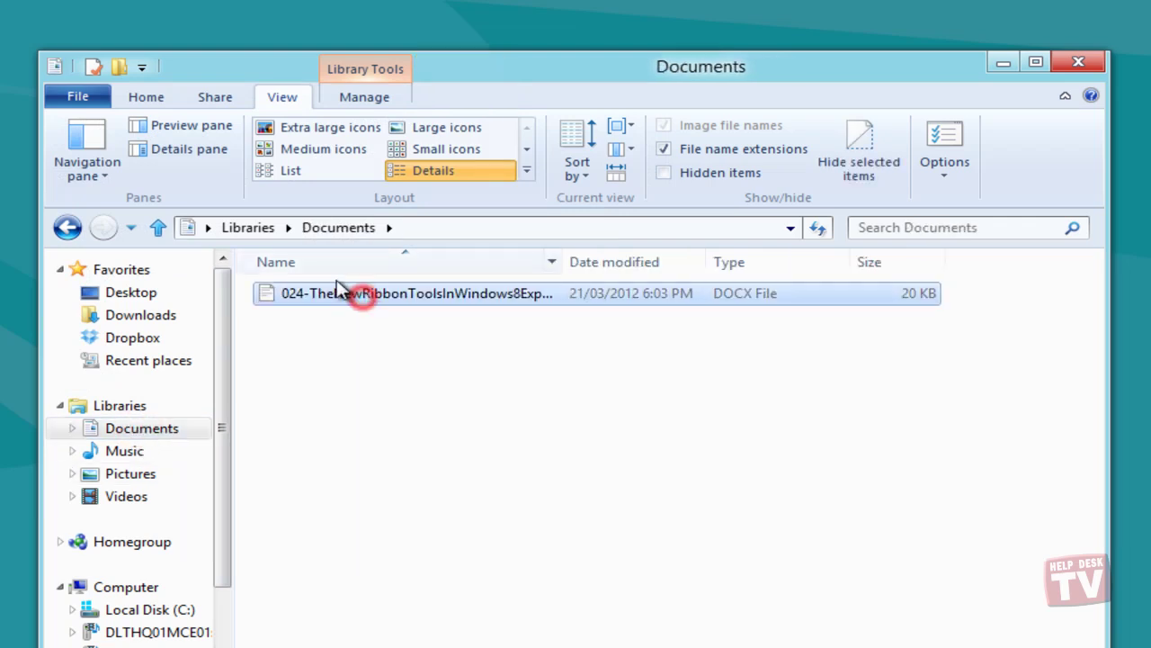
pyautogui.click(81, 95)
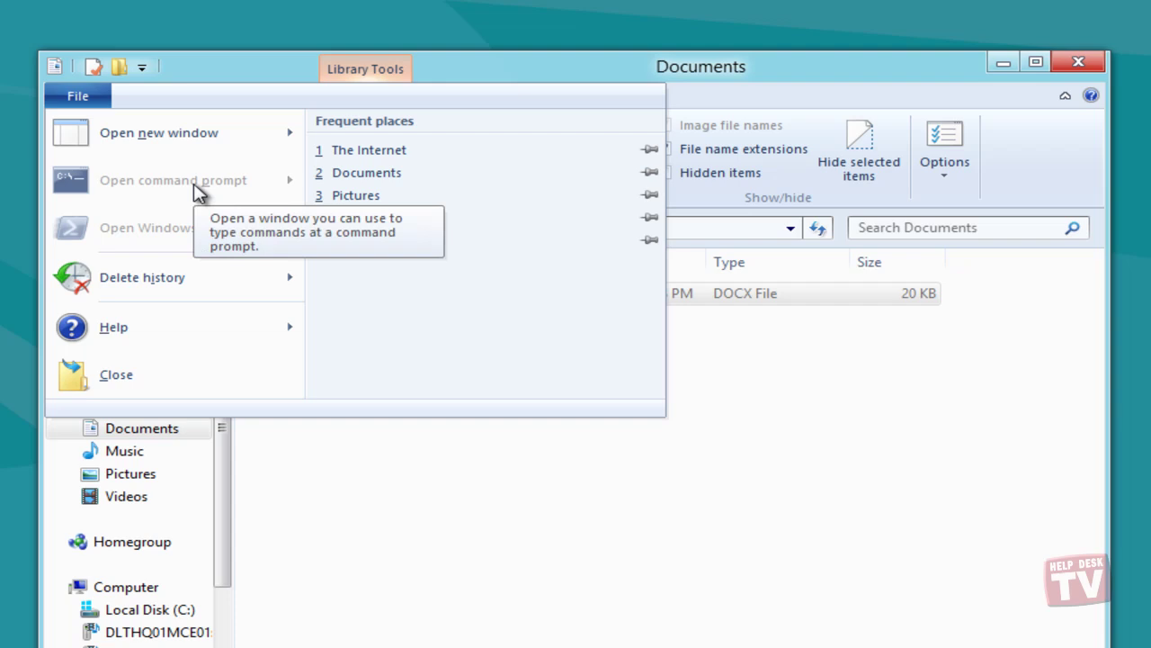
pyautogui.click(334, 459)
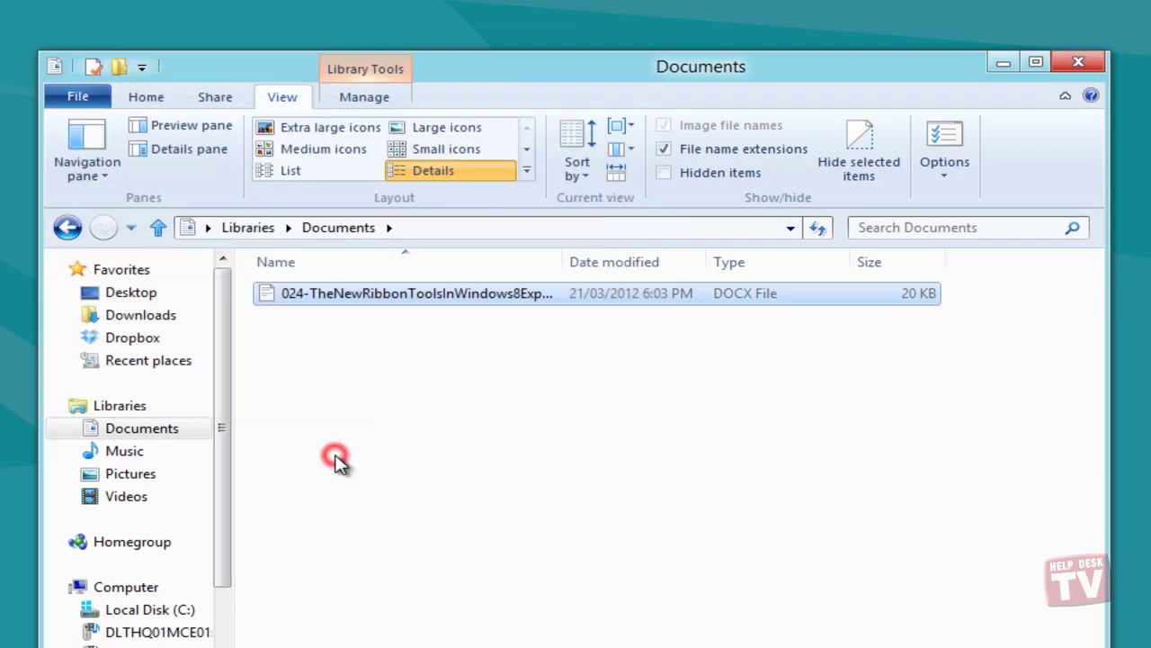
# Open Local Disk (C:) and examine its command prompt, Windows PowerShell and Delete history options
pyautogui.click(81, 611)
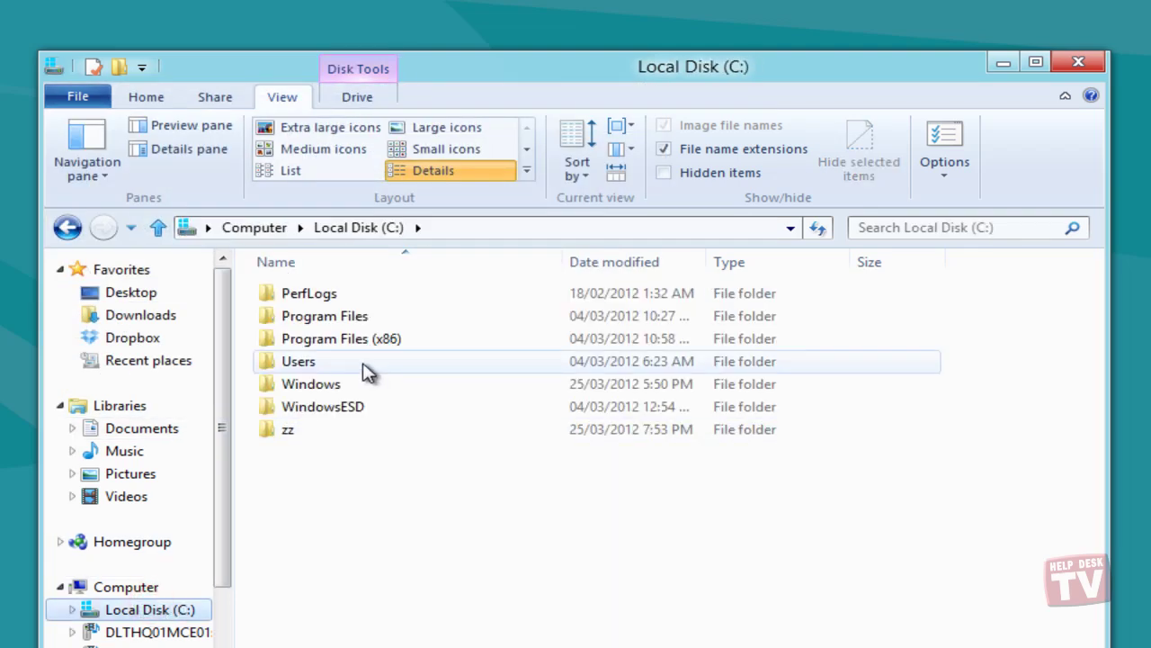
pyautogui.click(80, 96)
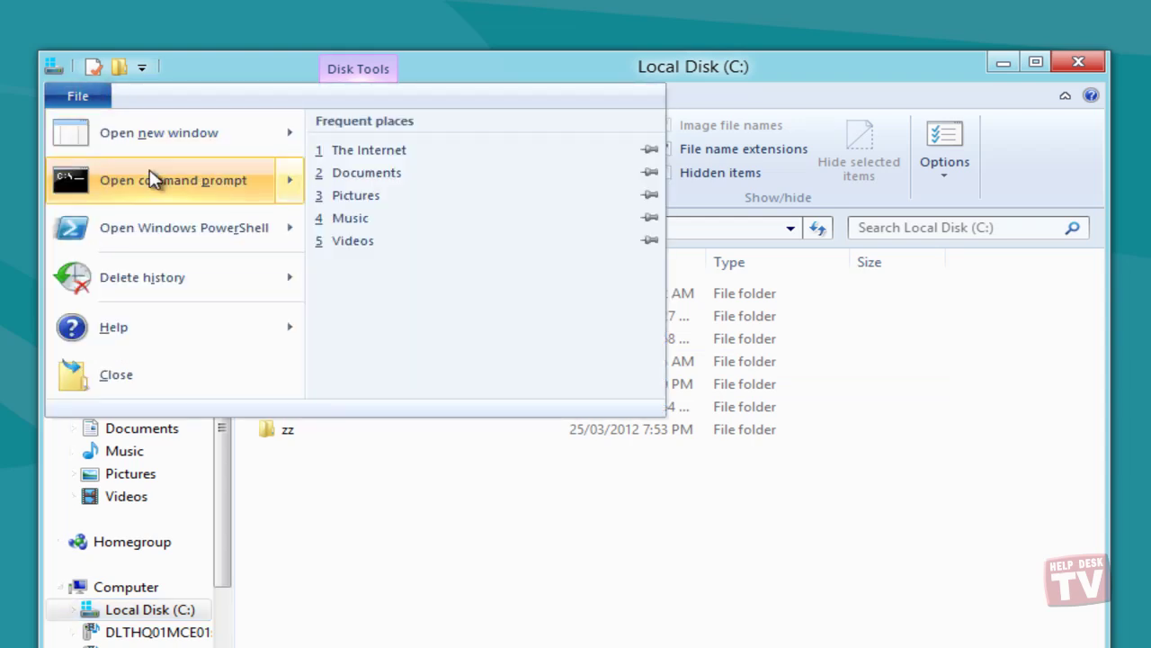
pyautogui.moveTo(158, 180)
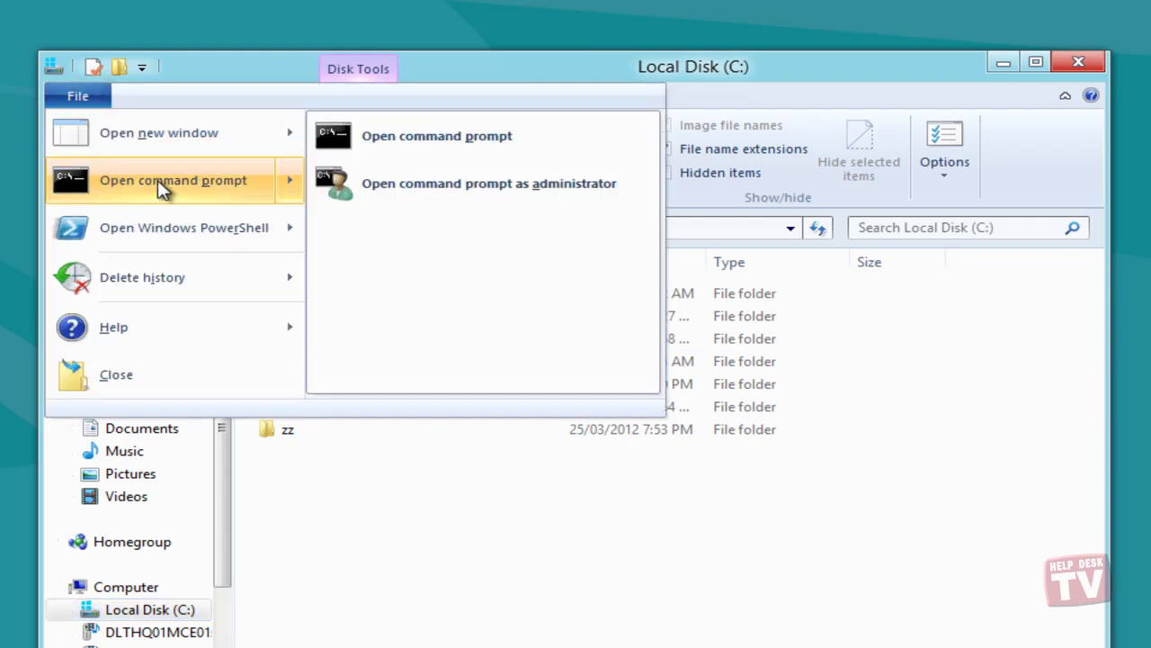
pyautogui.moveTo(183, 229)
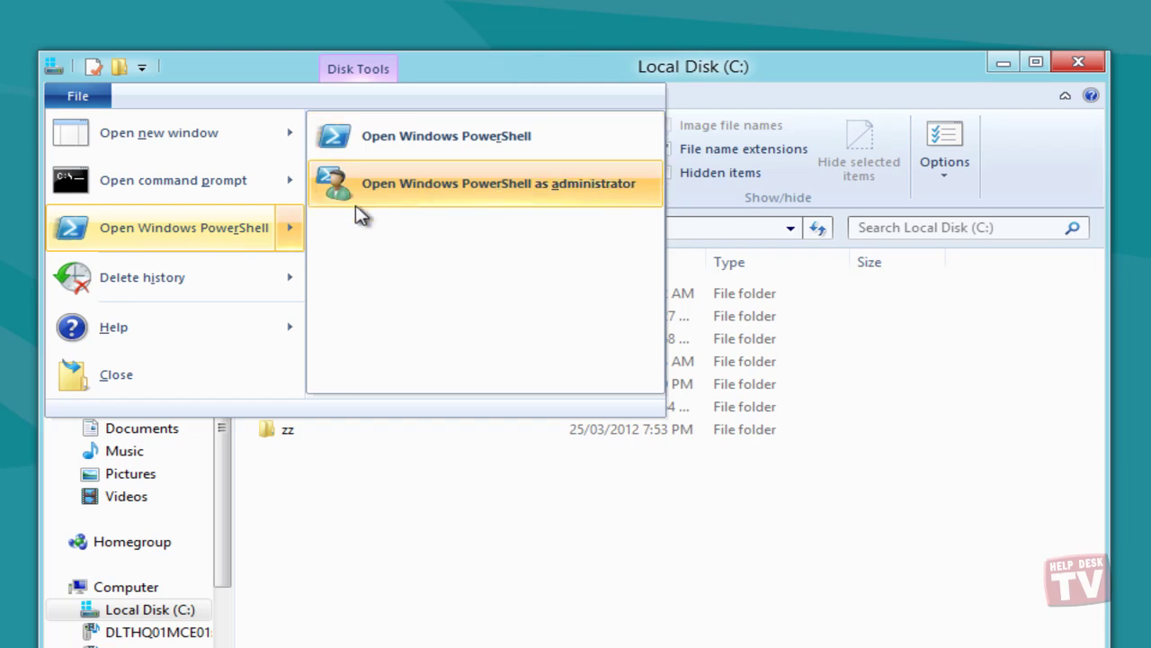
pyautogui.moveTo(222, 296)
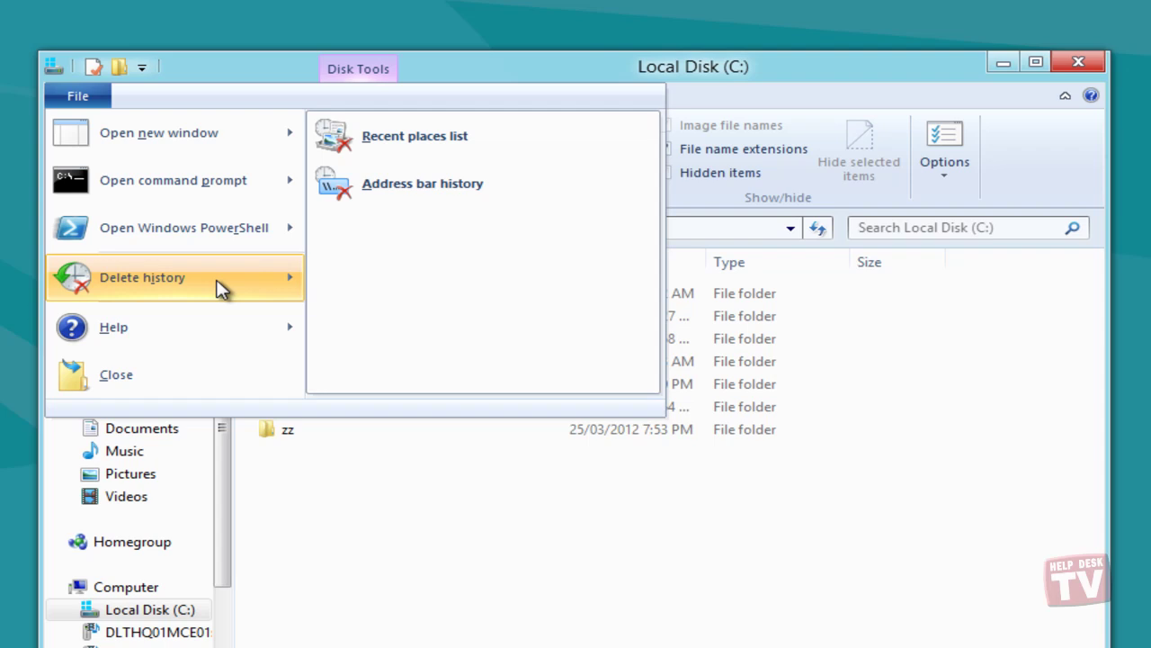
pyautogui.click(377, 533)
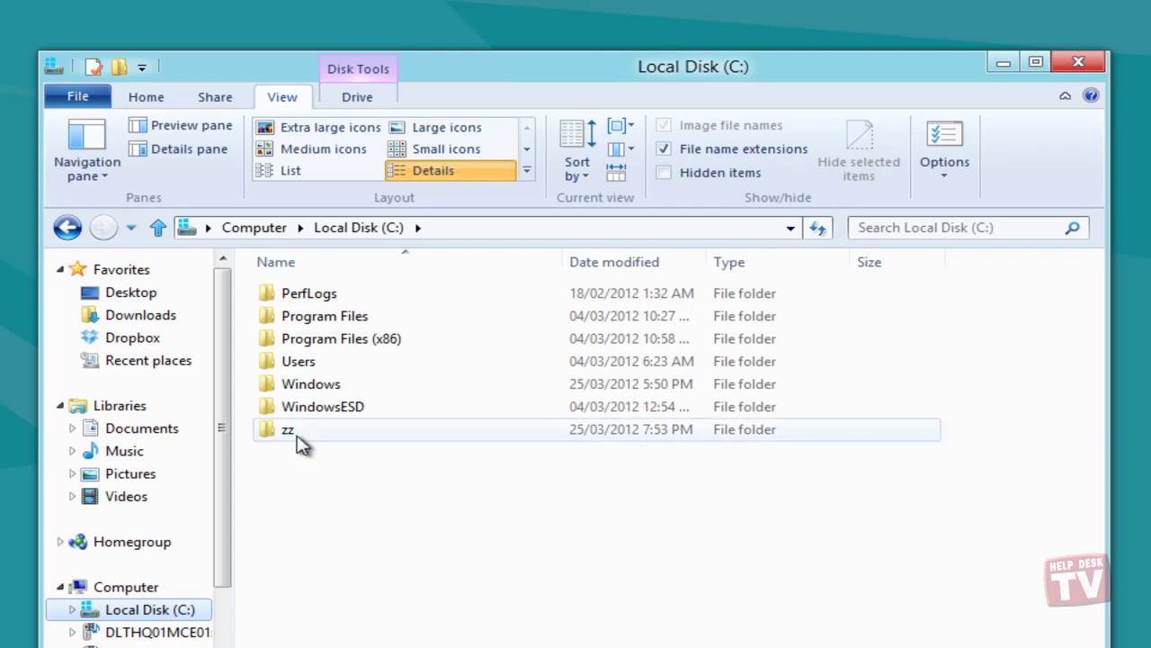
# Open the LastPass folder inside Program Files (x86) and select lastpass.exe
pyautogui.doubleClick(324, 338)
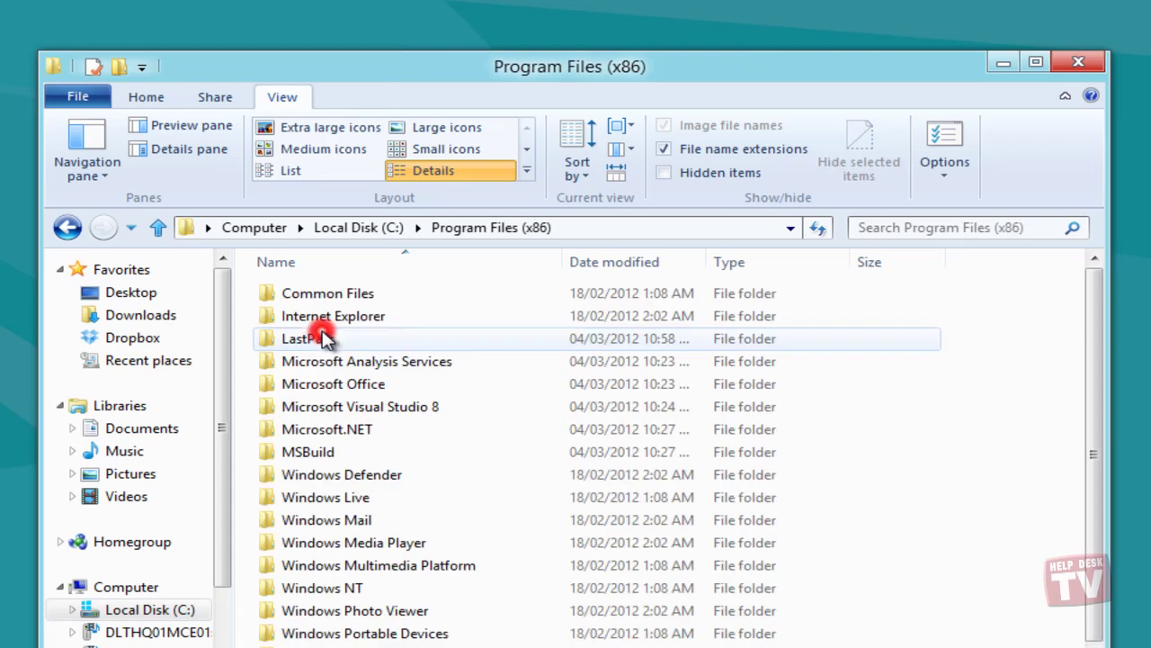
pyautogui.doubleClick(324, 338)
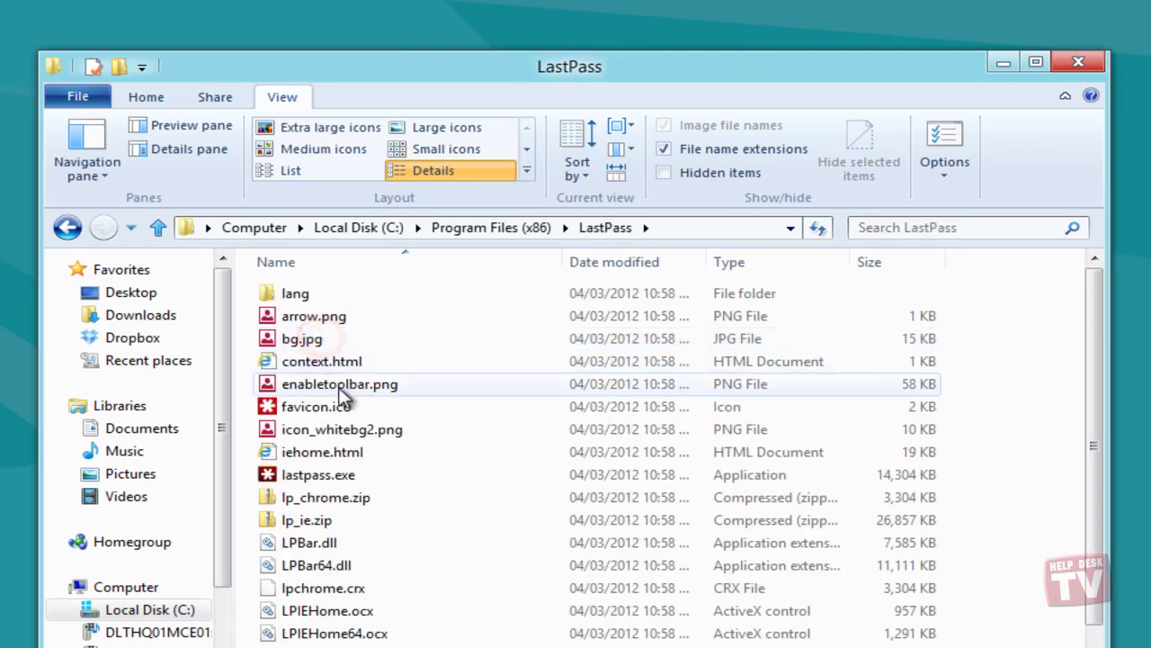
pyautogui.click(346, 475)
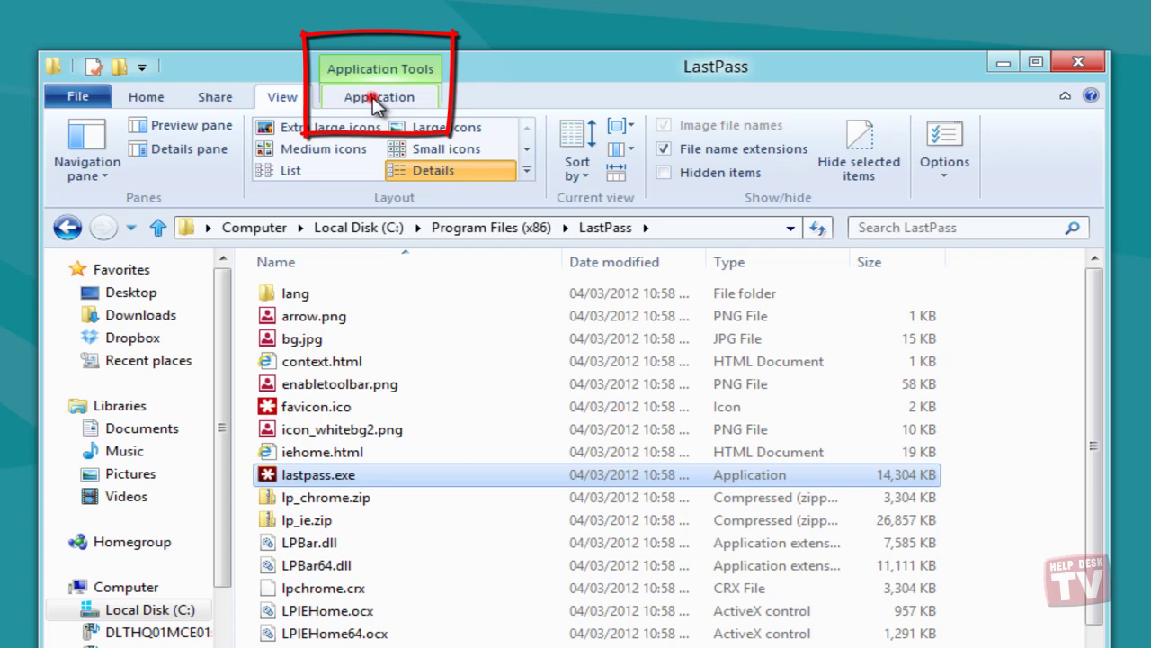
# Examine the Application Tools commands for lastpass.exe, including the Run as administrator options
pyautogui.click(378, 101)
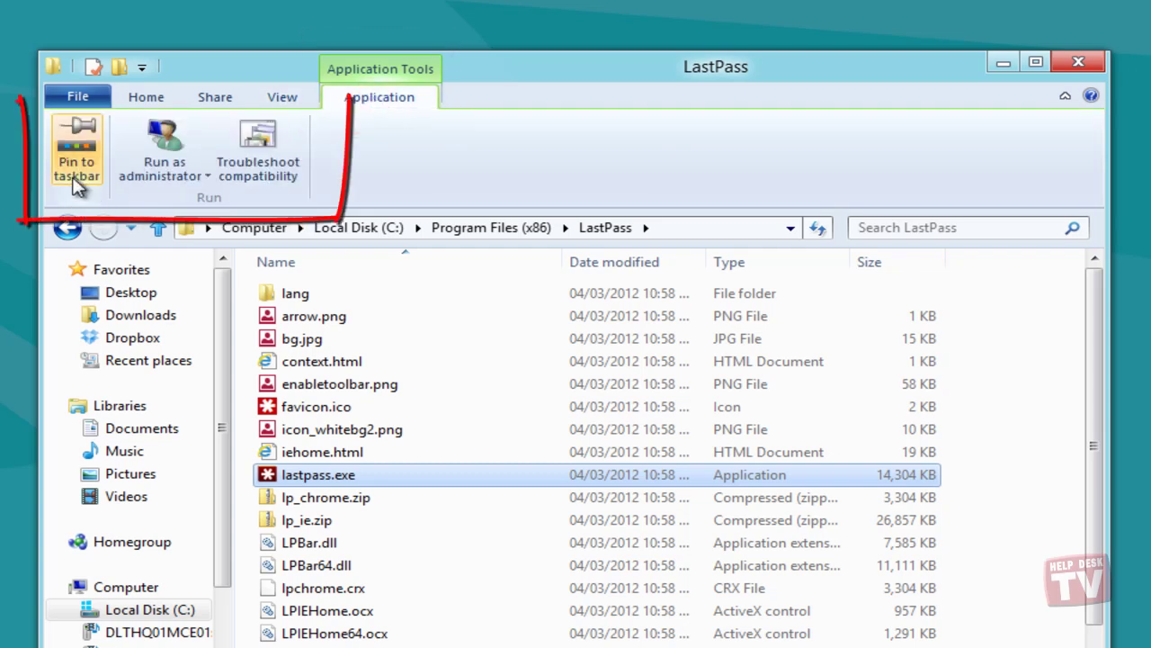
pyautogui.click(189, 173)
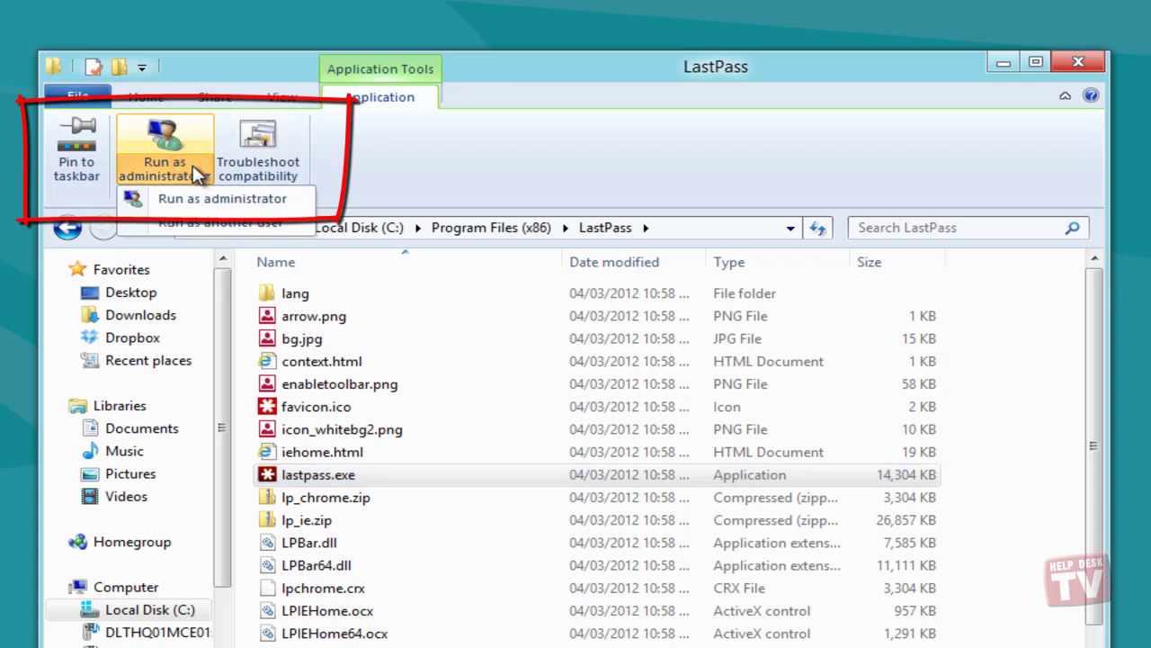
pyautogui.click(389, 177)
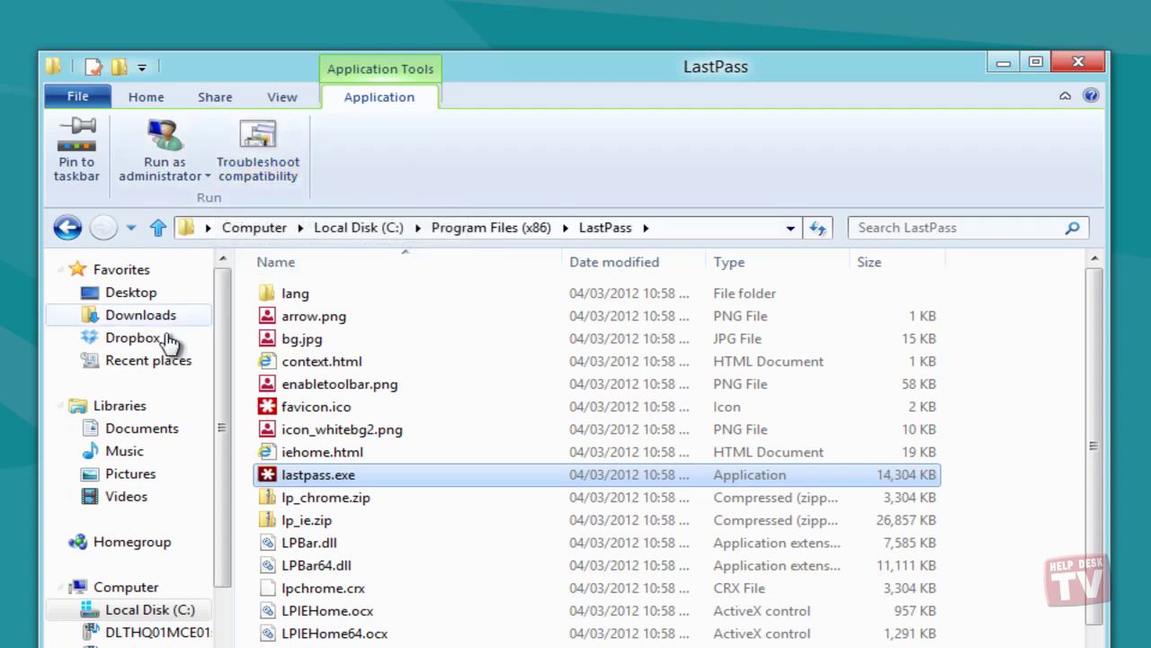
# Select LykavittosHill.jpg in the Pictures library, examine the Picture Tools commands for it, and clear the selection
pyautogui.click(130, 474)
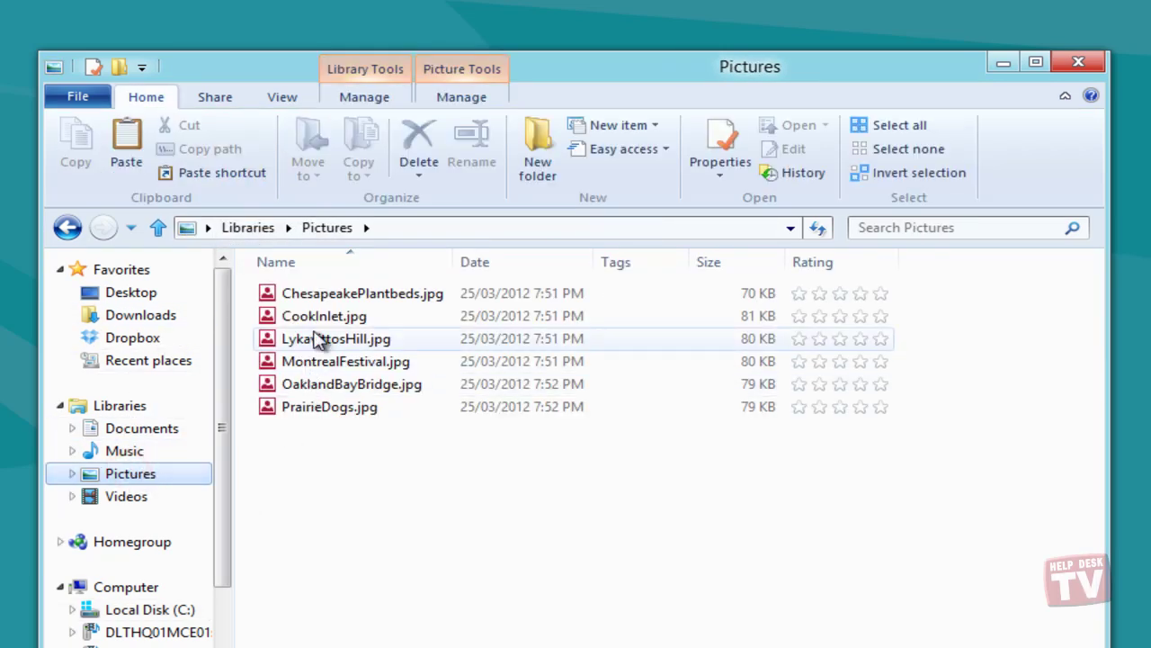
pyautogui.click(320, 340)
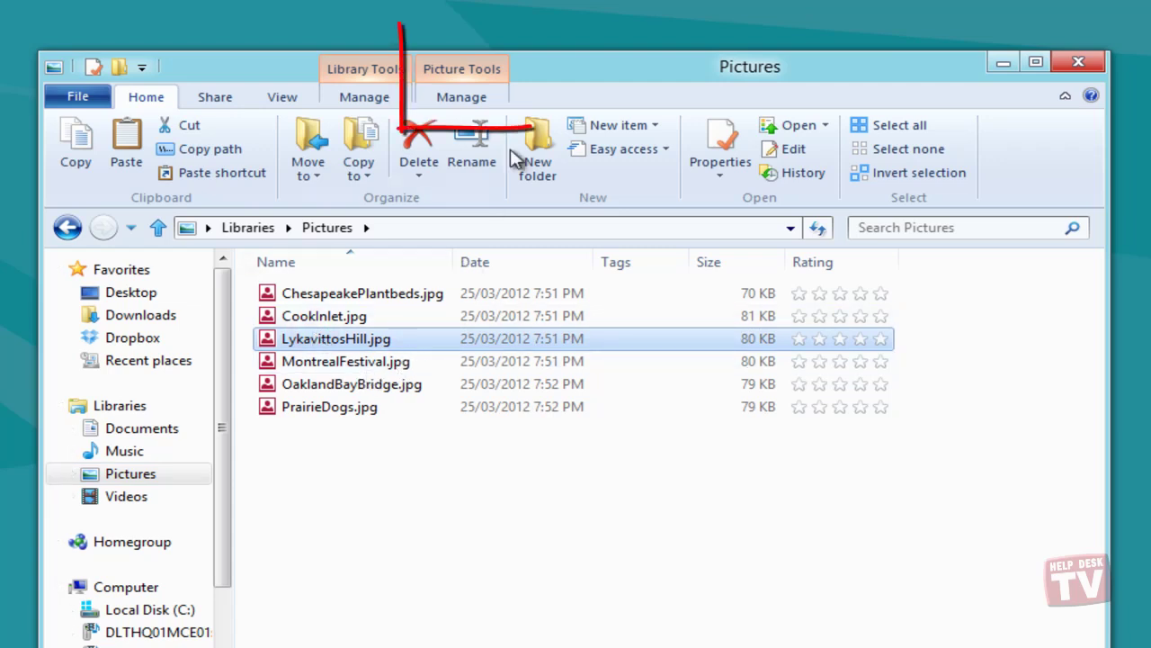
pyautogui.click(468, 99)
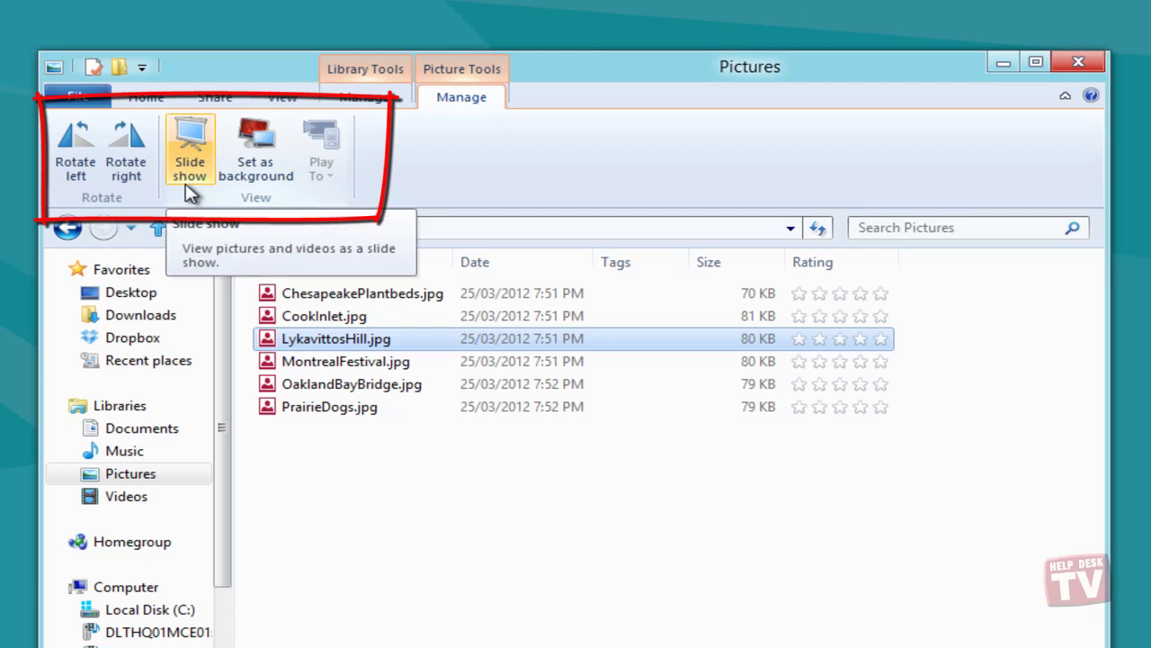
pyautogui.click(480, 569)
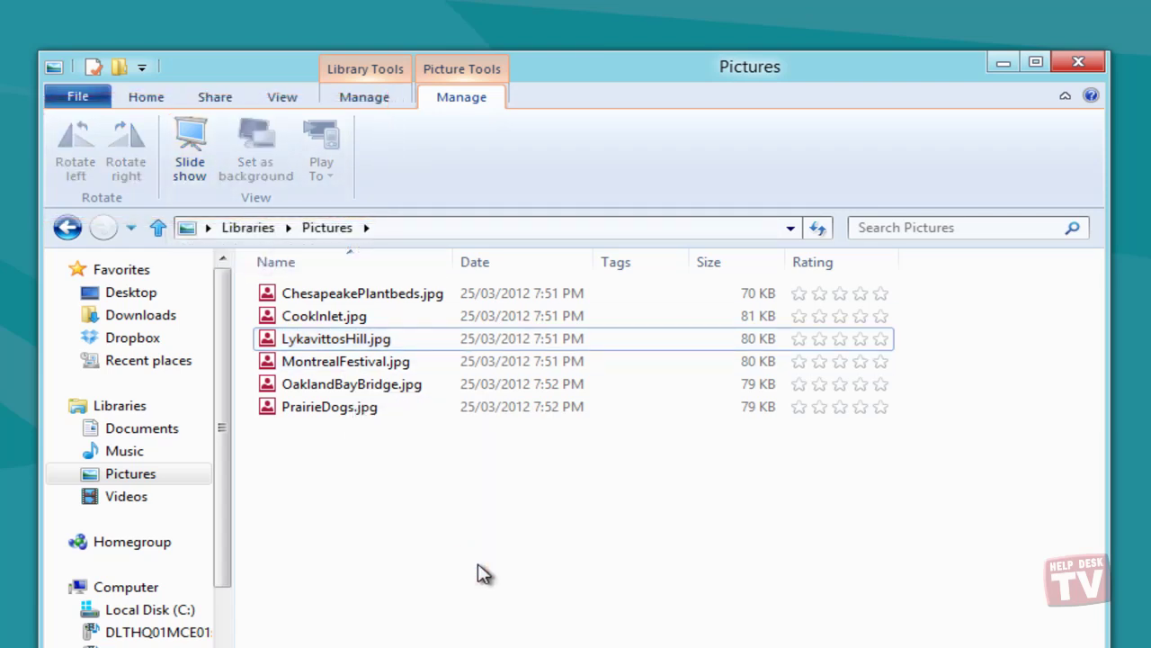
# View Local Disk (C:) and the Computer location, examining Computer's network and system commands with no drive selected
pyautogui.click(149, 609)
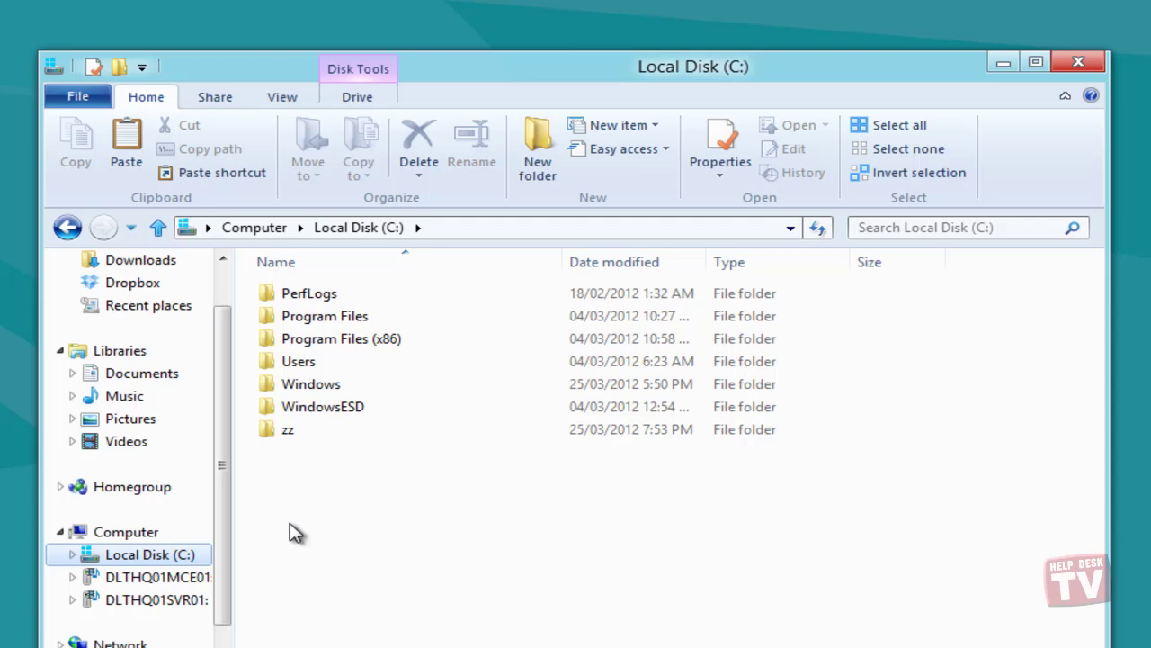
pyautogui.click(141, 534)
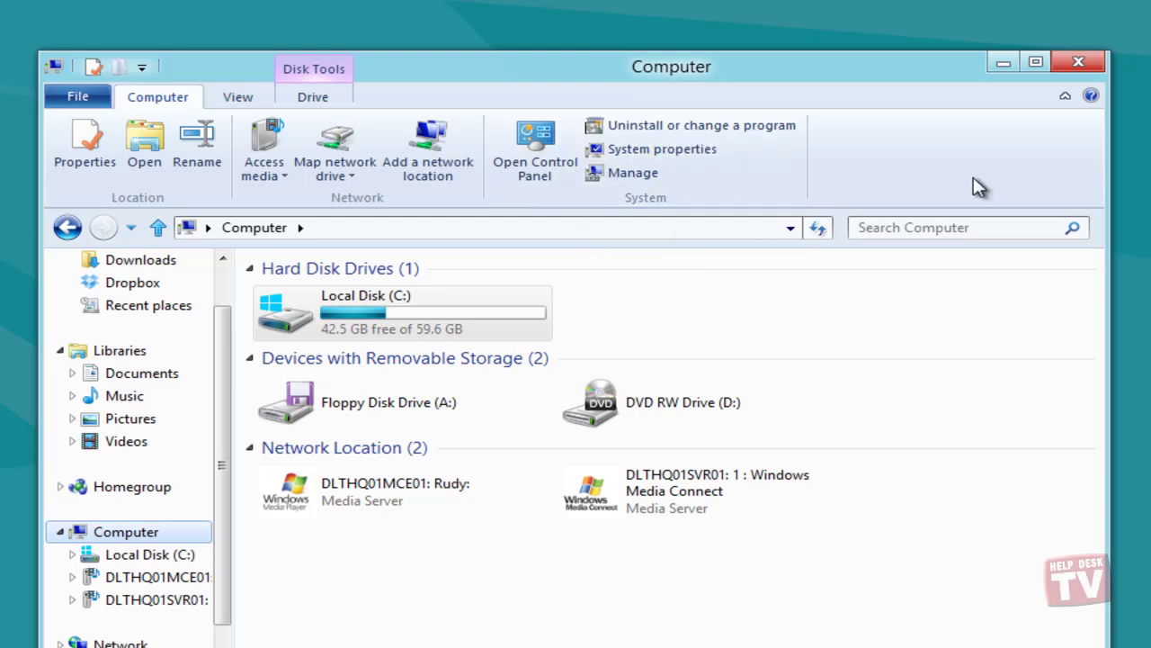
pyautogui.click(715, 626)
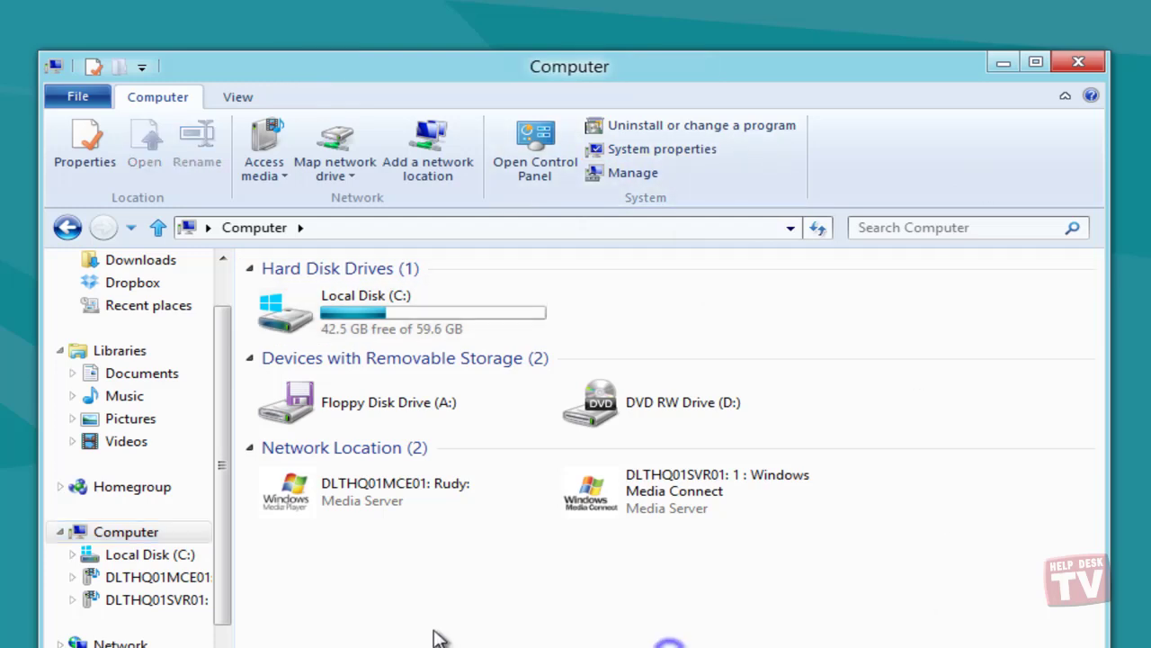
# Open Local Disk (C:) and display its Disk Tools commands for BitLocker, optimizing, cleanup and formatting
pyautogui.click(154, 558)
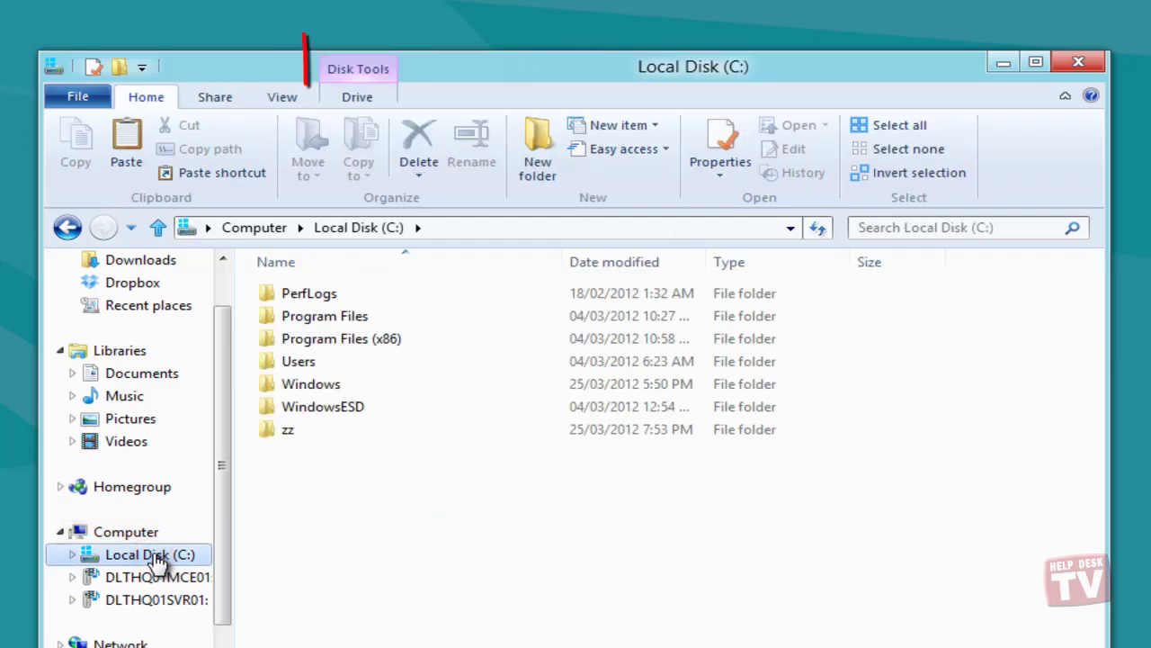
pyautogui.click(366, 97)
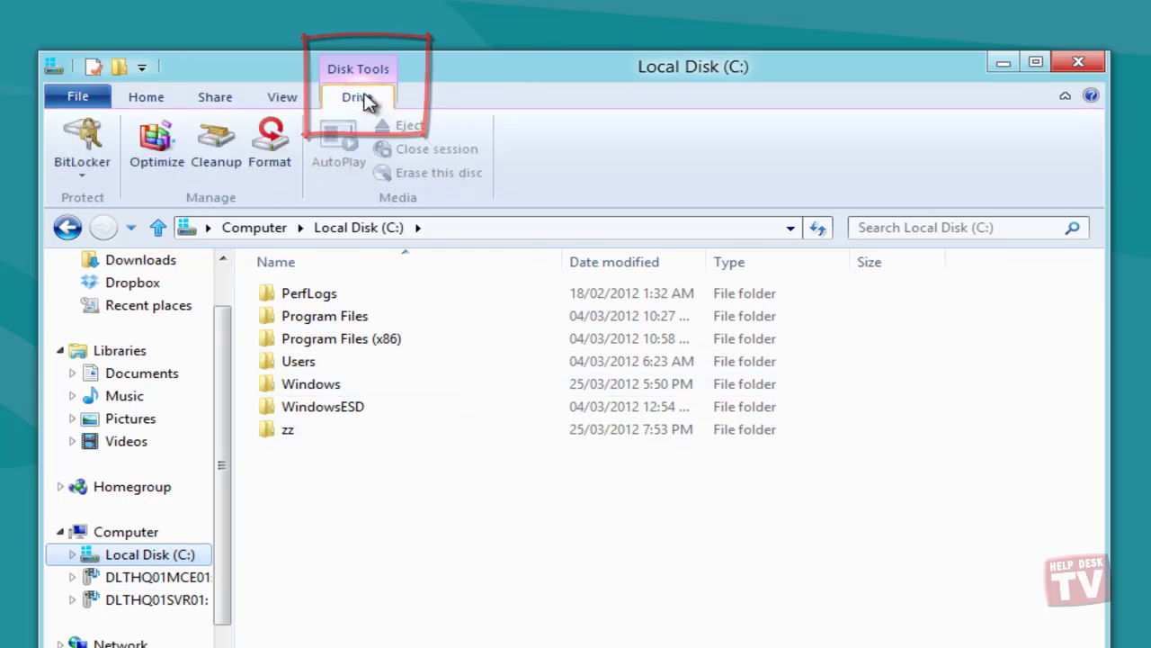